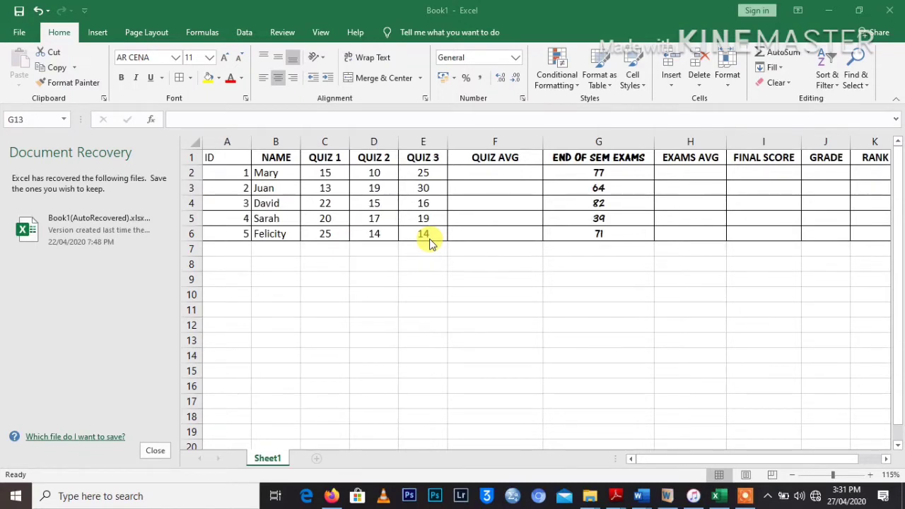
Calculate the quiz average in F2 with =SUM(C2:E2)/100*40 and fill the formula down to F6.
{"action": "left_click", "coordinate": [503, 174]}
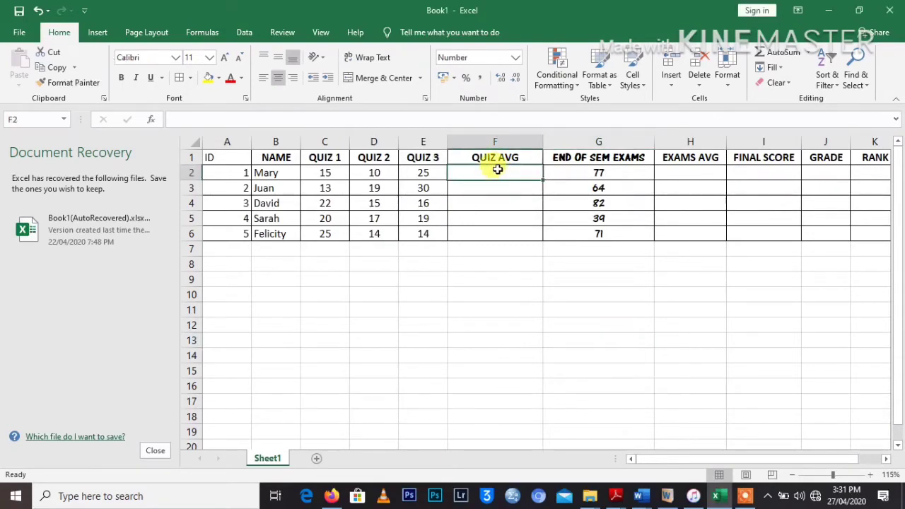
{"action": "type", "text": "="}
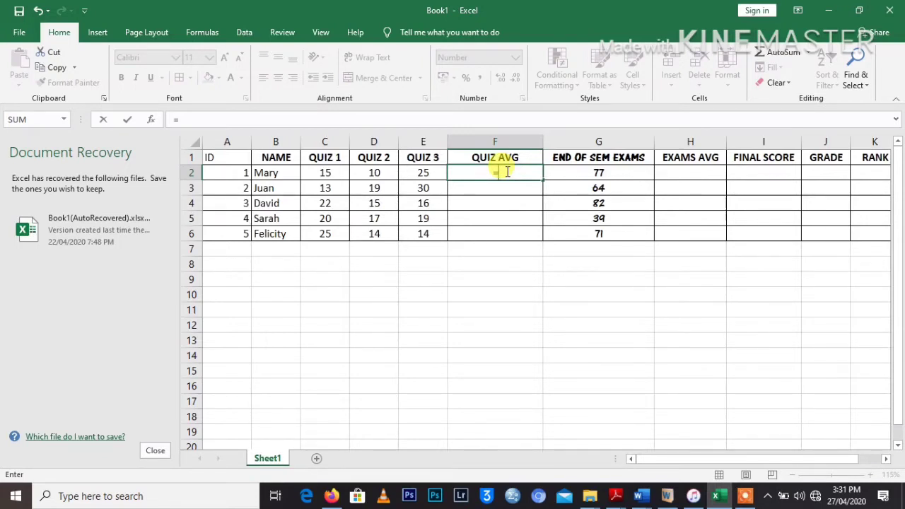
{"action": "type", "text": "SUM"}
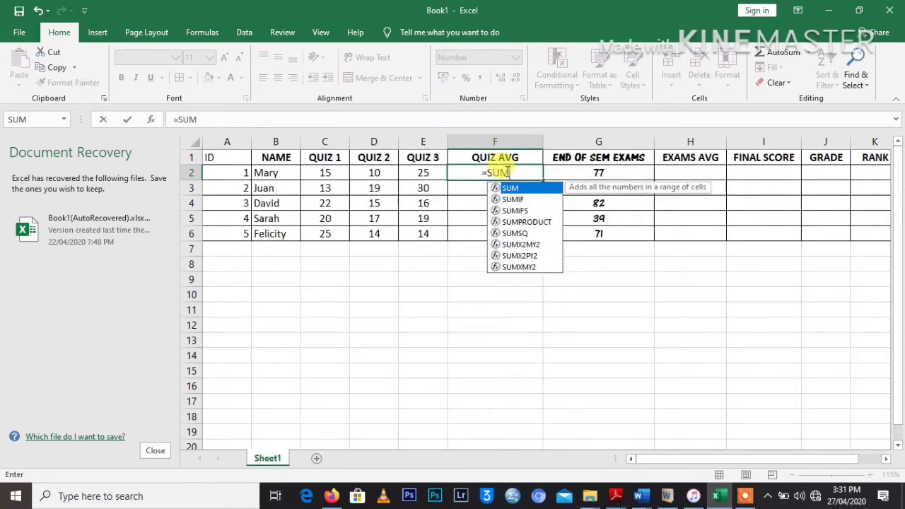
{"action": "type", "text": "("}
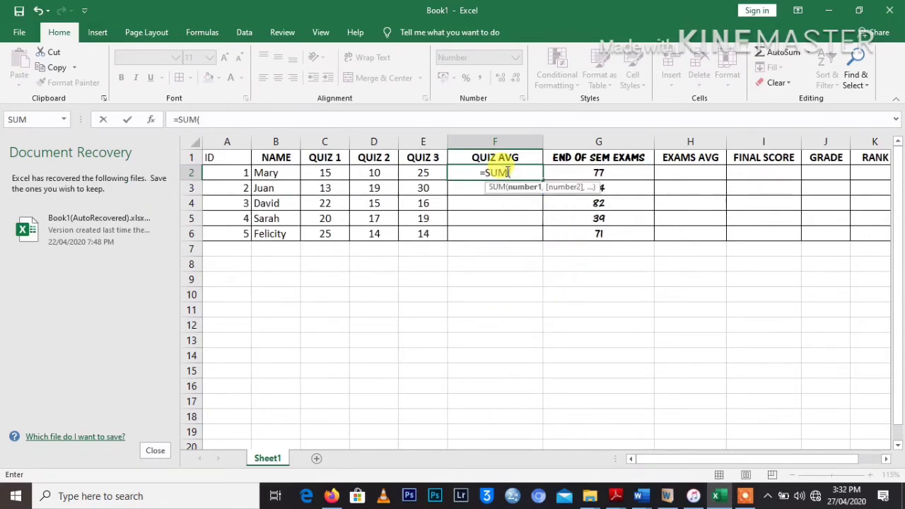
{"action": "left_click", "coordinate": [311, 170]}
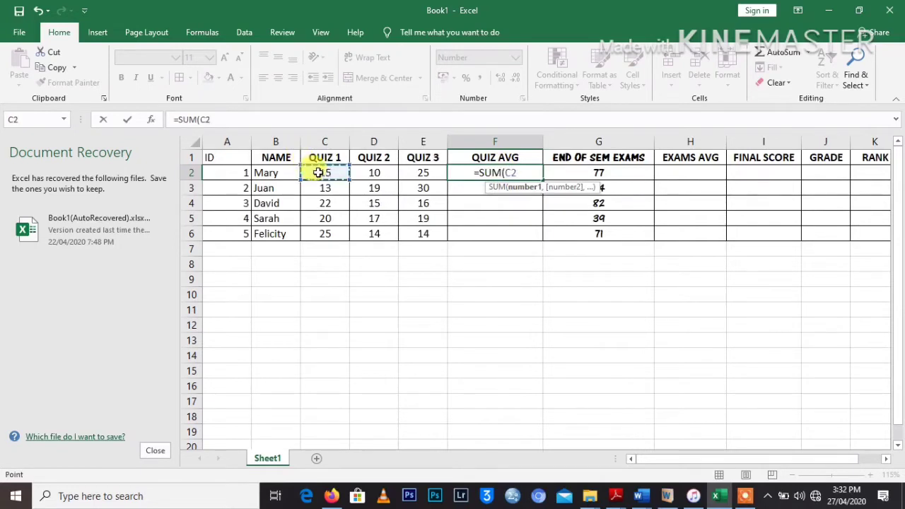
{"action": "left_click_drag", "start_coordinate": [321, 173], "coordinate": [417, 175]}
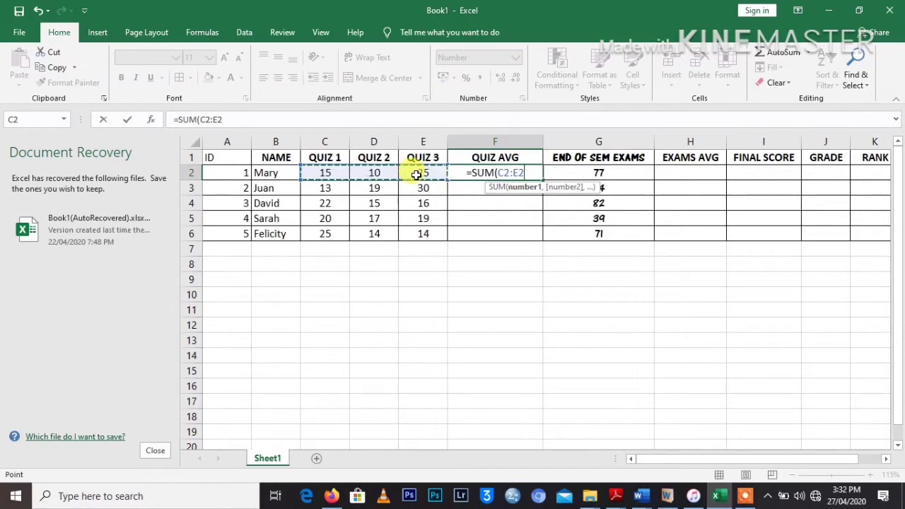
{"action": "type", "text": ")/100"}
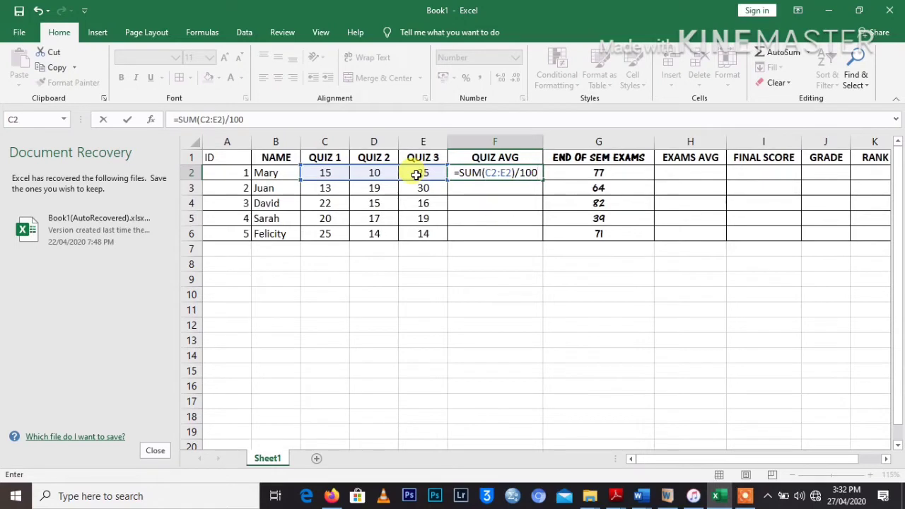
{"action": "type", "text": "*"}
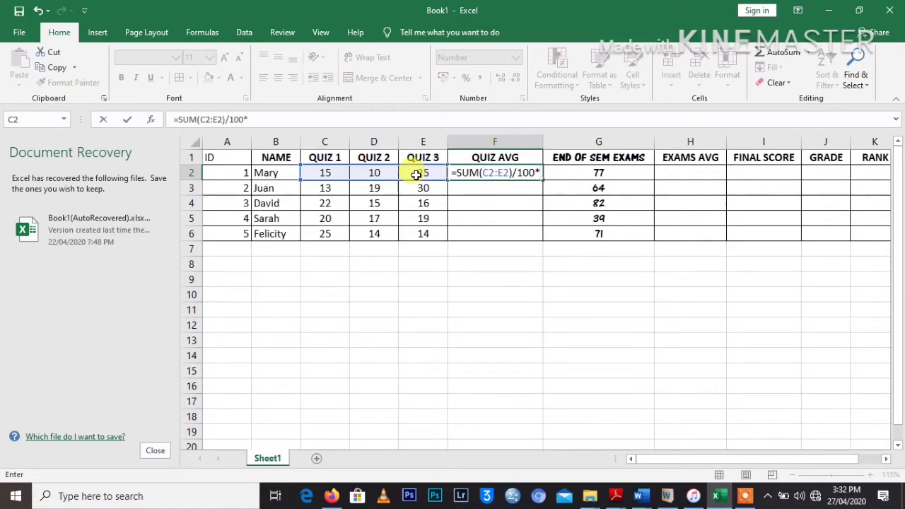
{"action": "type", "text": "40"}
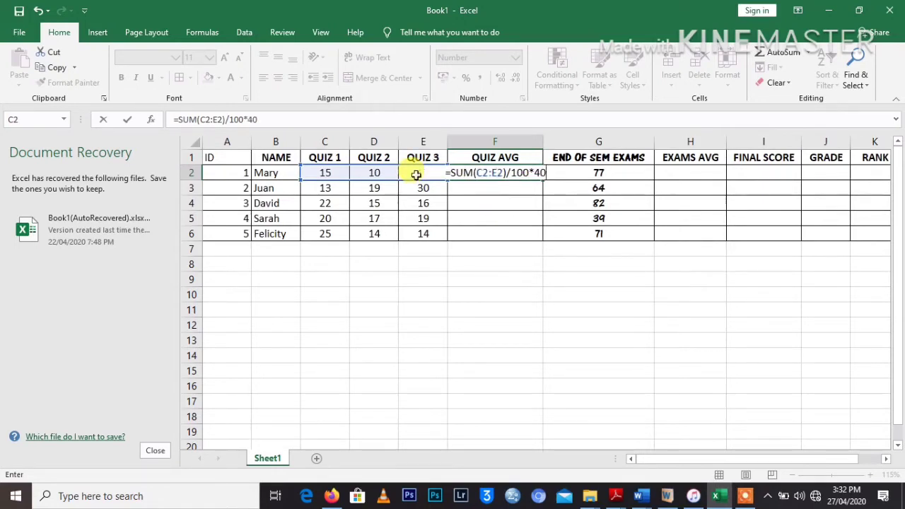
{"action": "key", "text": "Return"}
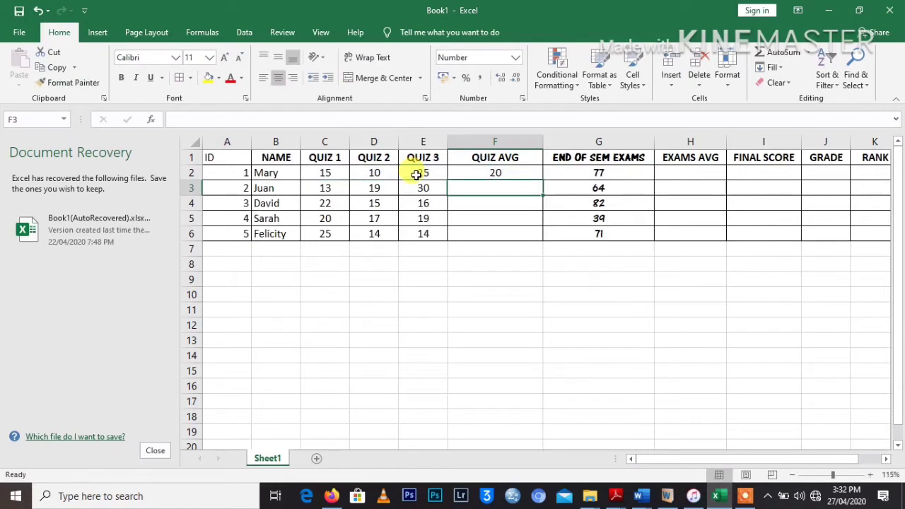
{"action": "left_click", "coordinate": [511, 176]}
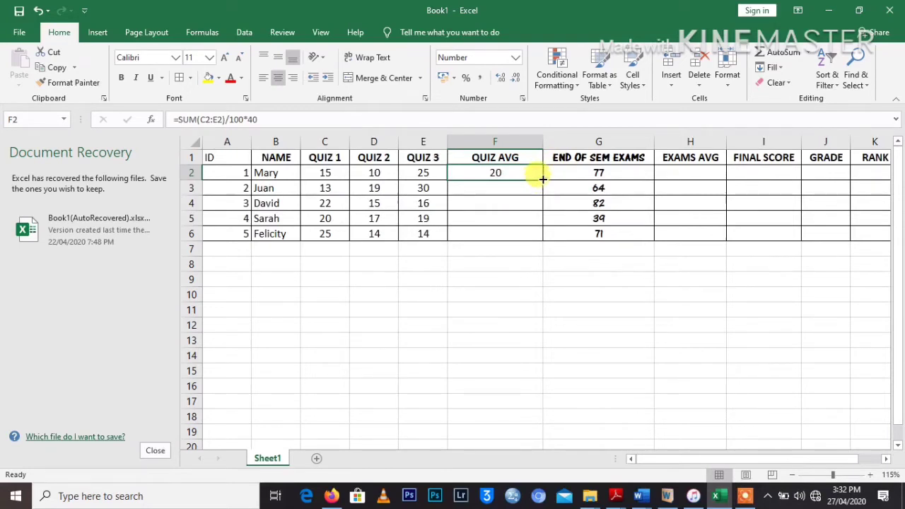
{"action": "left_click_drag", "start_coordinate": [543, 179], "coordinate": [545, 240]}
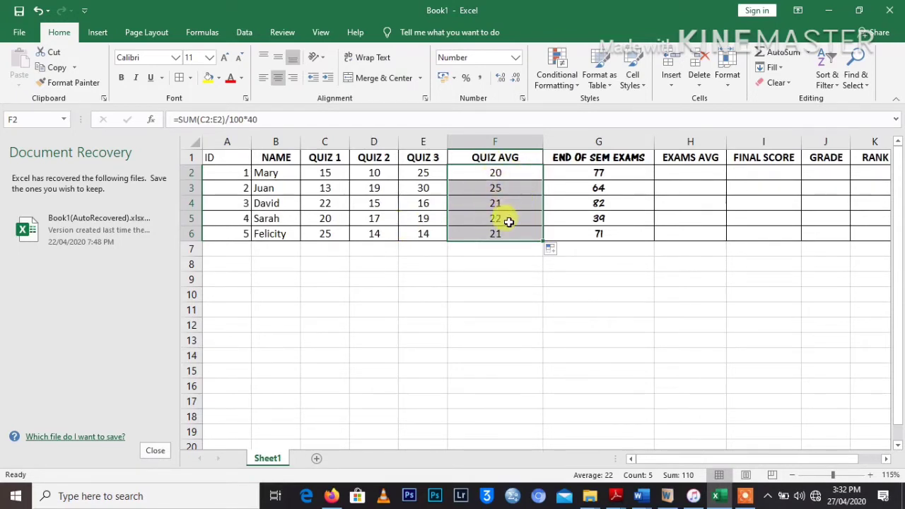
Calculate the exams average in H2 with =G2/100*60 and fill the formula down to H6.
{"action": "left_click", "coordinate": [683, 171]}
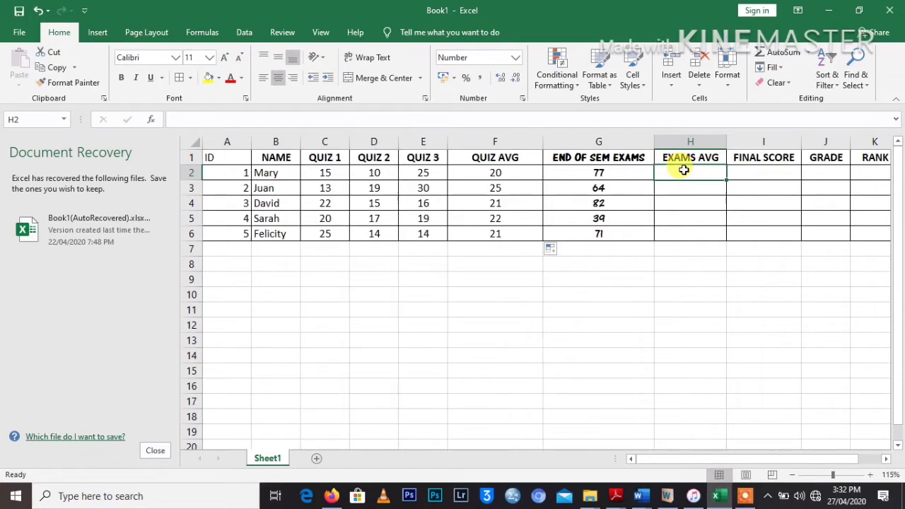
{"action": "type", "text": "="}
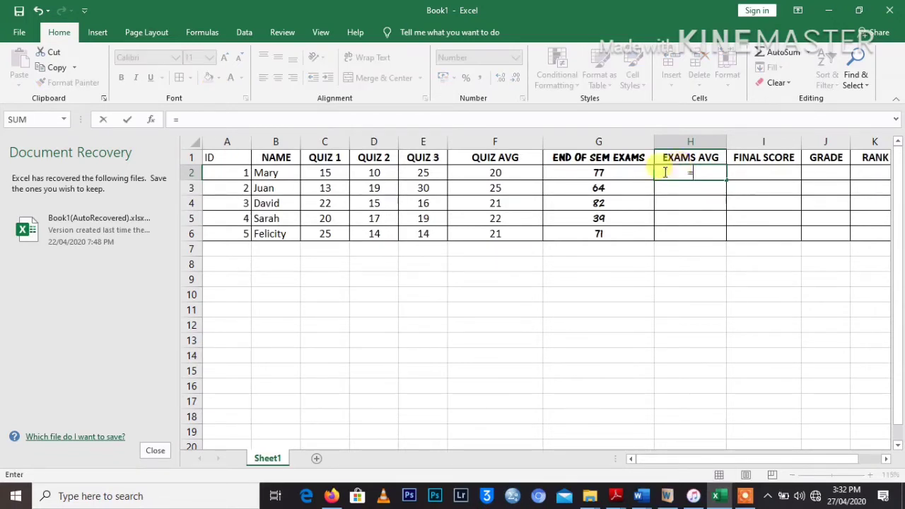
{"action": "left_click", "coordinate": [626, 174]}
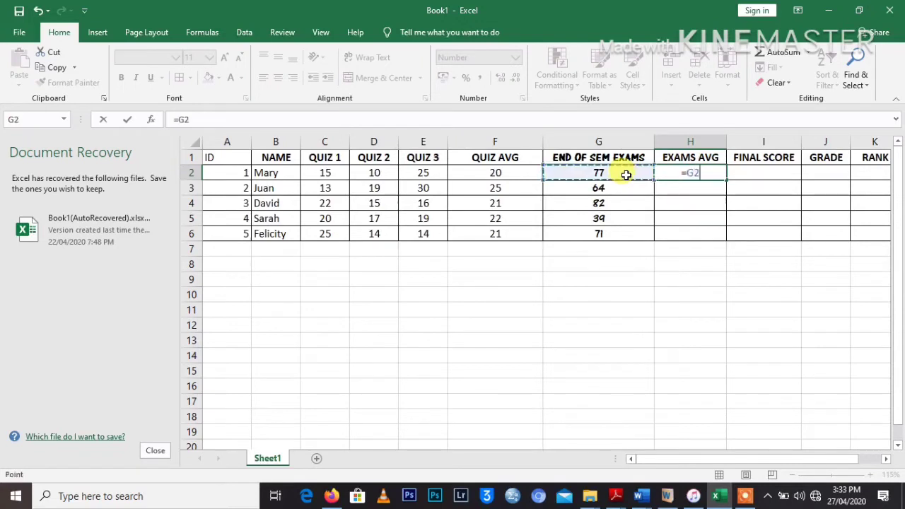
{"action": "type", "text": "/"}
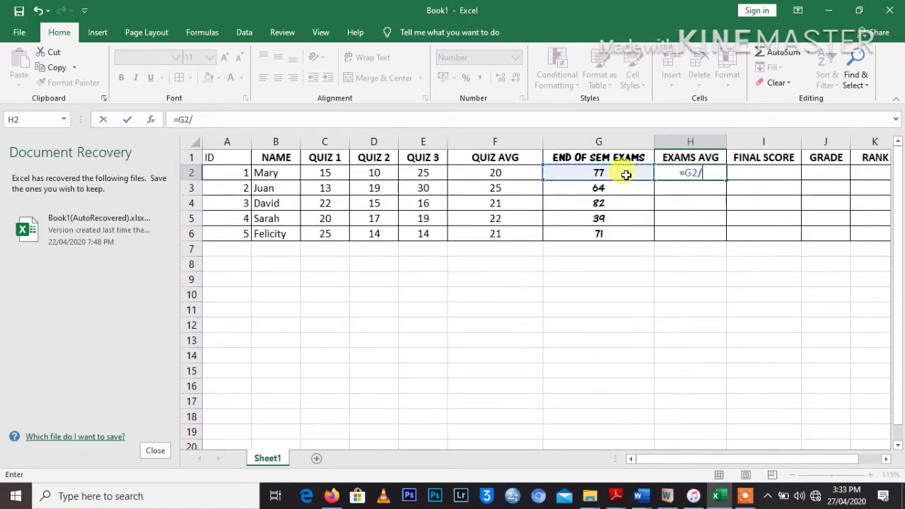
{"action": "type", "text": "100*60"}
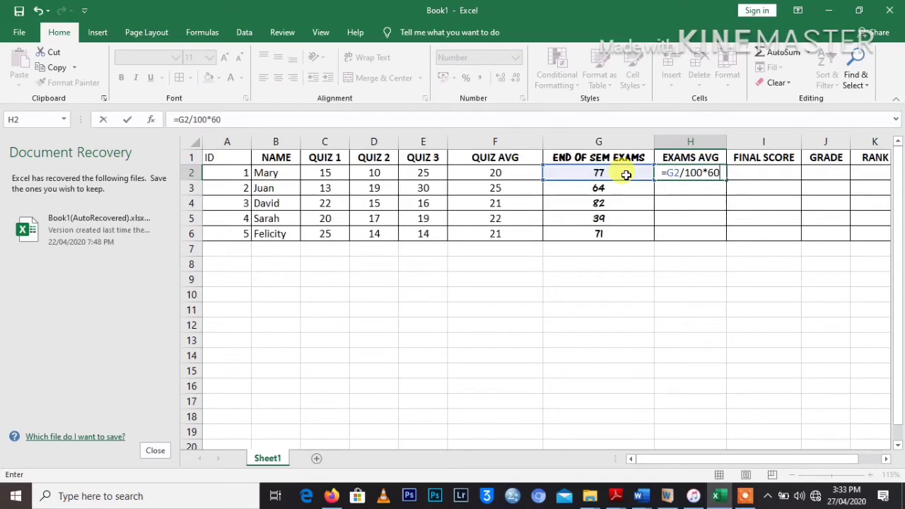
{"action": "key", "text": "Return"}
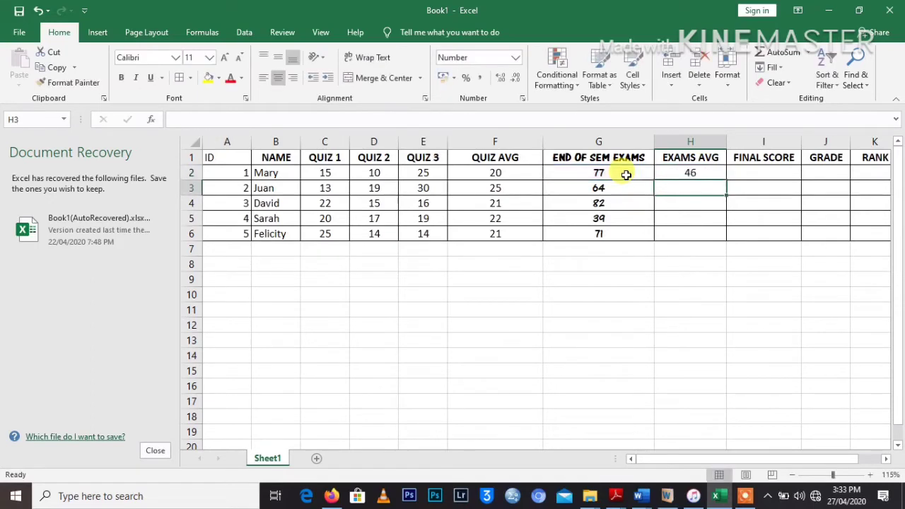
{"action": "left_click", "coordinate": [713, 174]}
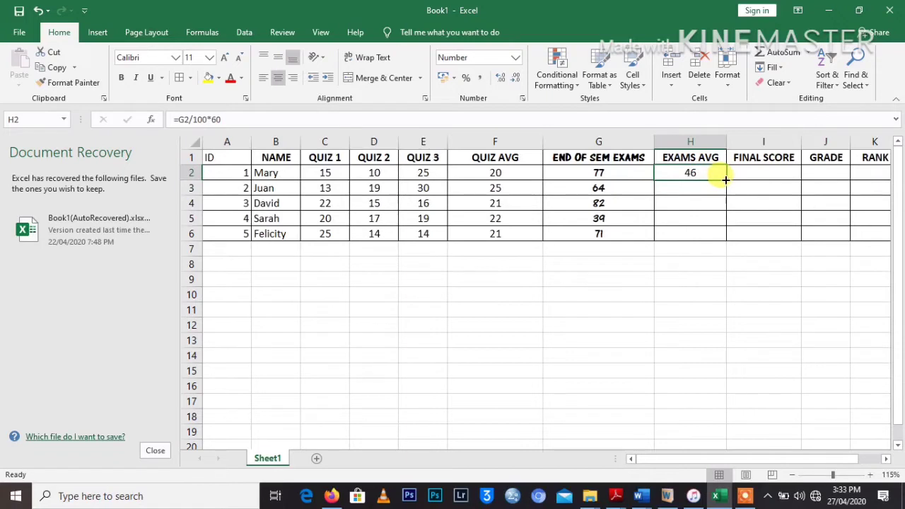
{"action": "left_click_drag", "start_coordinate": [726, 181], "coordinate": [716, 238]}
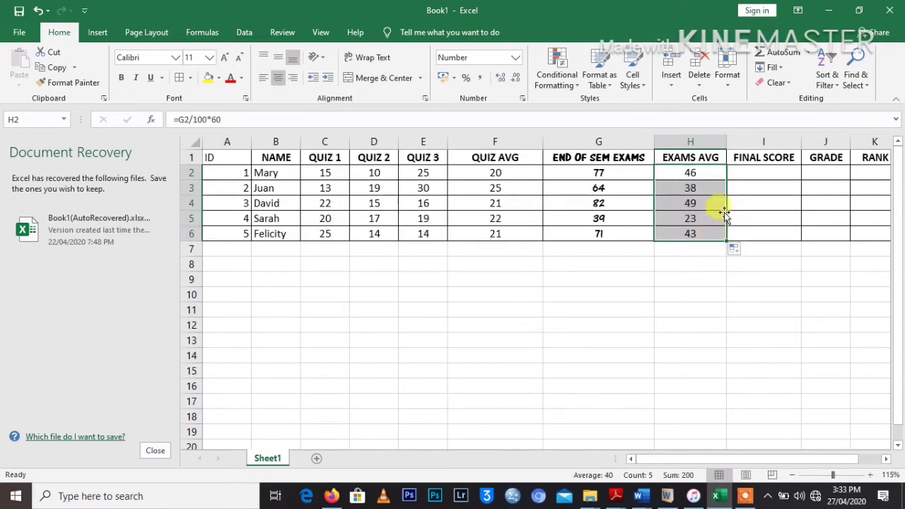
Calculate the first student's final score in I2 with =F2+H2.
{"action": "left_click", "coordinate": [771, 175]}
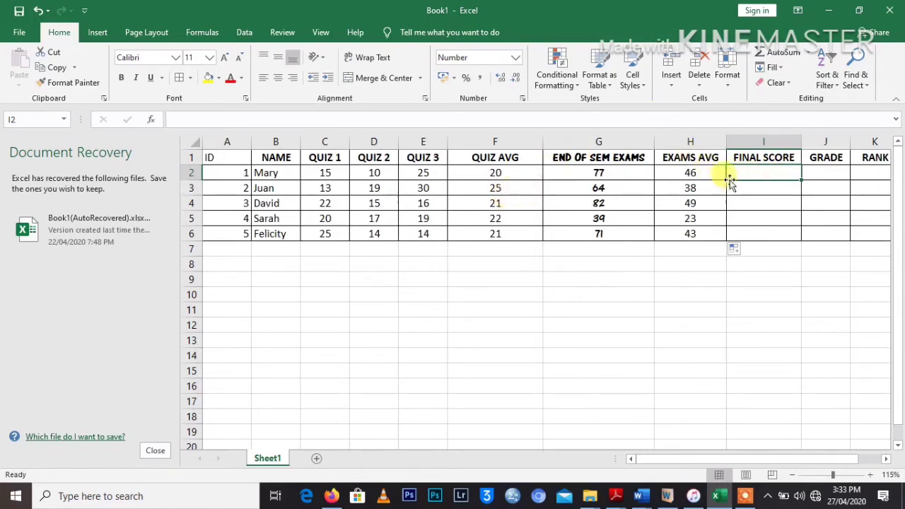
{"action": "type", "text": "="}
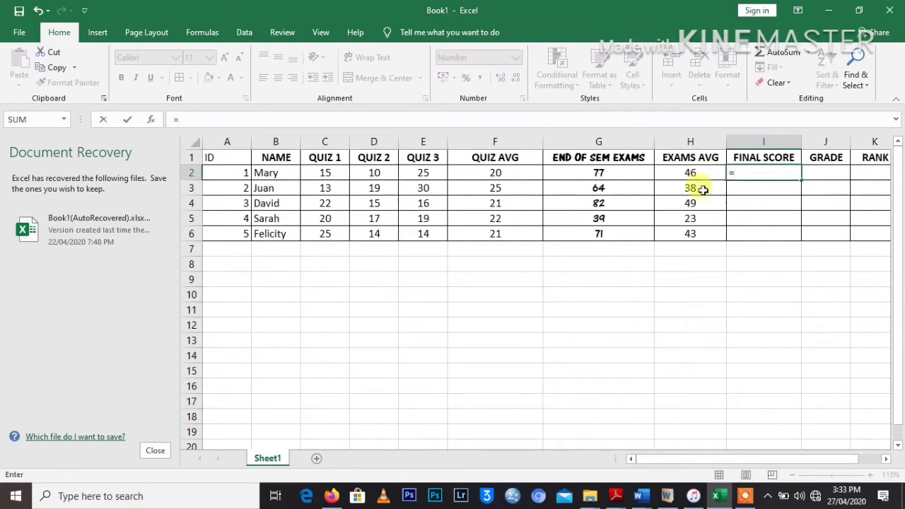
{"action": "left_click", "coordinate": [526, 182]}
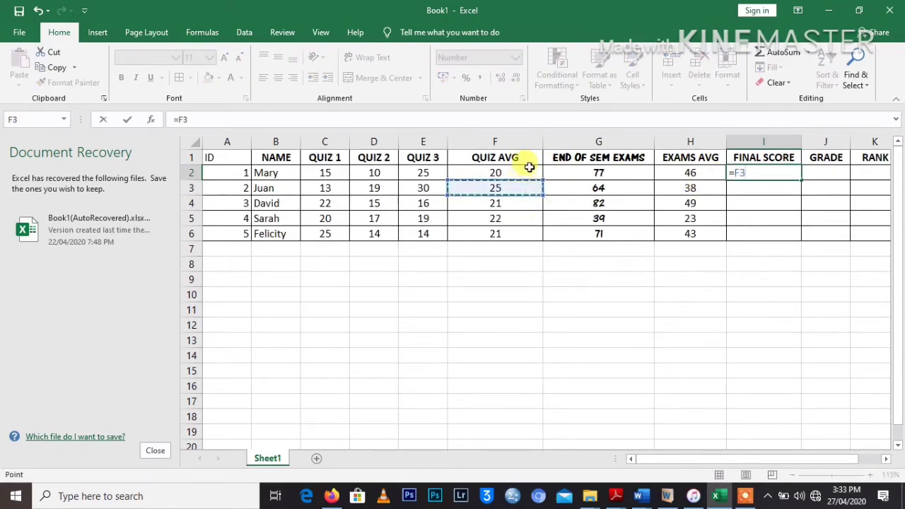
{"action": "left_click", "coordinate": [527, 173]}
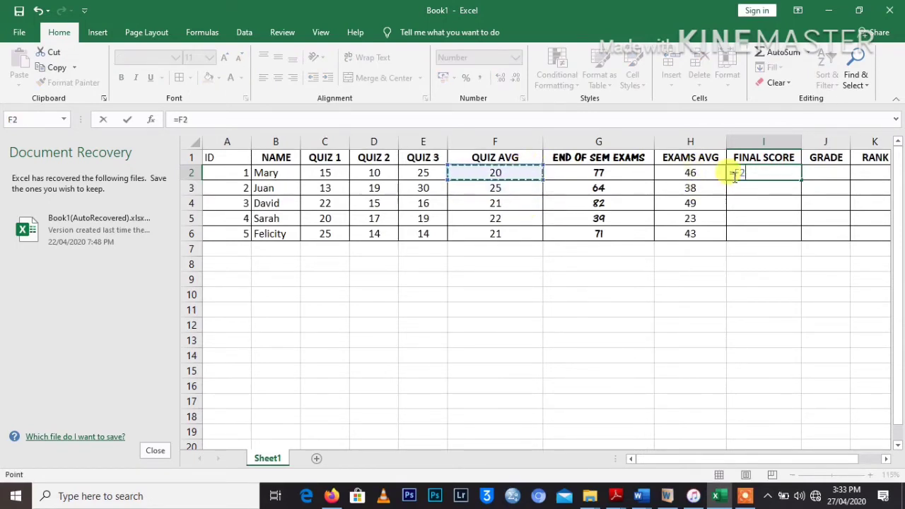
{"action": "type", "text": "+"}
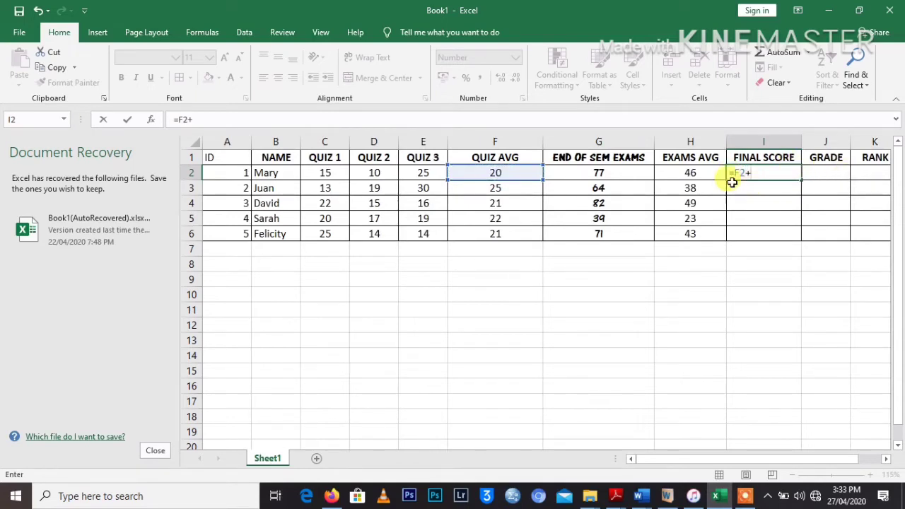
{"action": "left_click", "coordinate": [705, 173]}
{"action": "key", "text": "Return"}
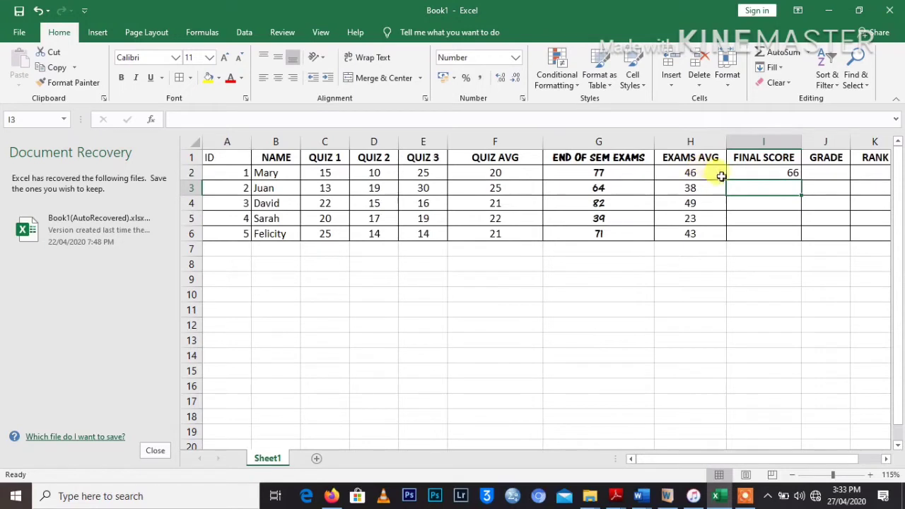
Fill the final score formula from I2 down to I6 and centre the scores horizontally.
{"action": "left_click", "coordinate": [778, 175]}
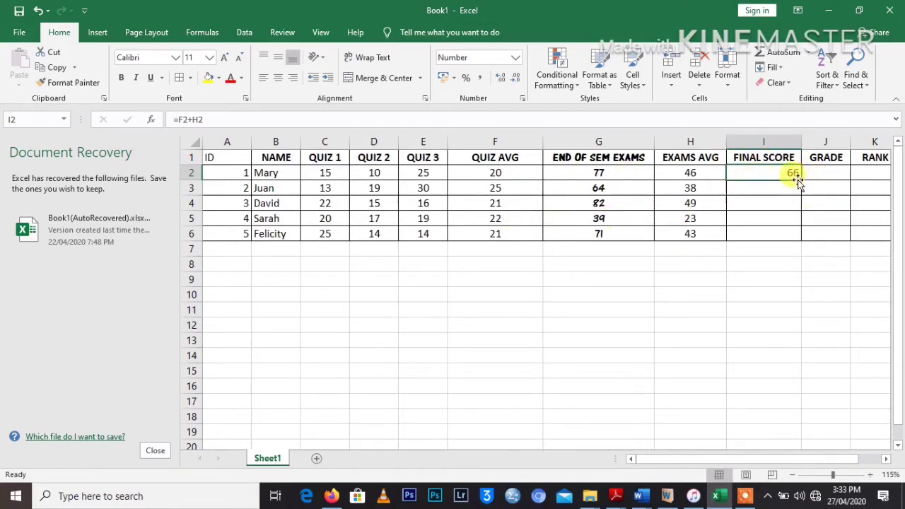
{"action": "left_click_drag", "start_coordinate": [801, 180], "coordinate": [791, 239]}
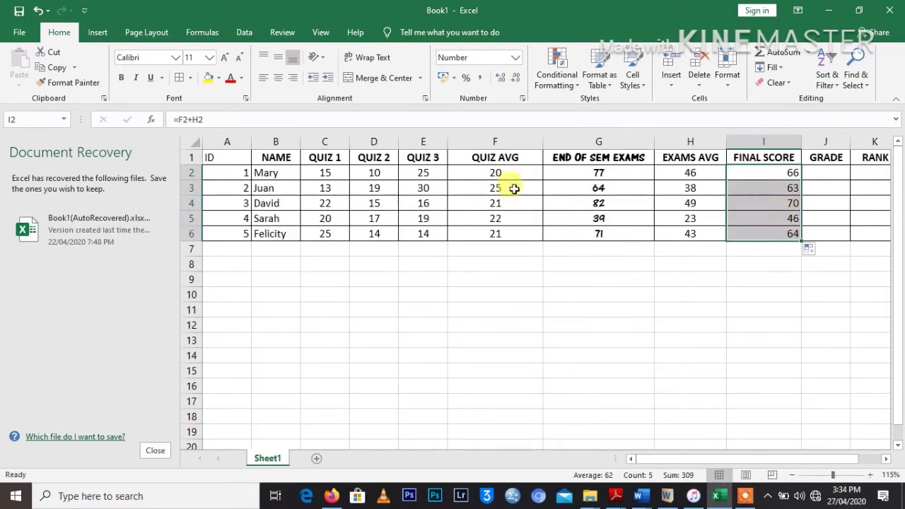
{"action": "left_click", "coordinate": [276, 83]}
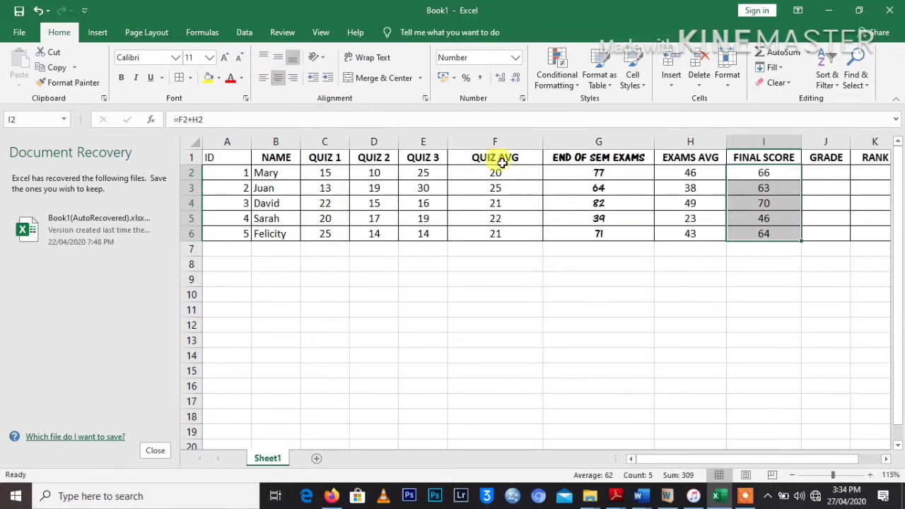
Begin the first student's grade formula in J2 with =IF(I2>=70,"A",IF( to award an A and open a nested IF.
{"action": "left_click", "coordinate": [834, 174]}
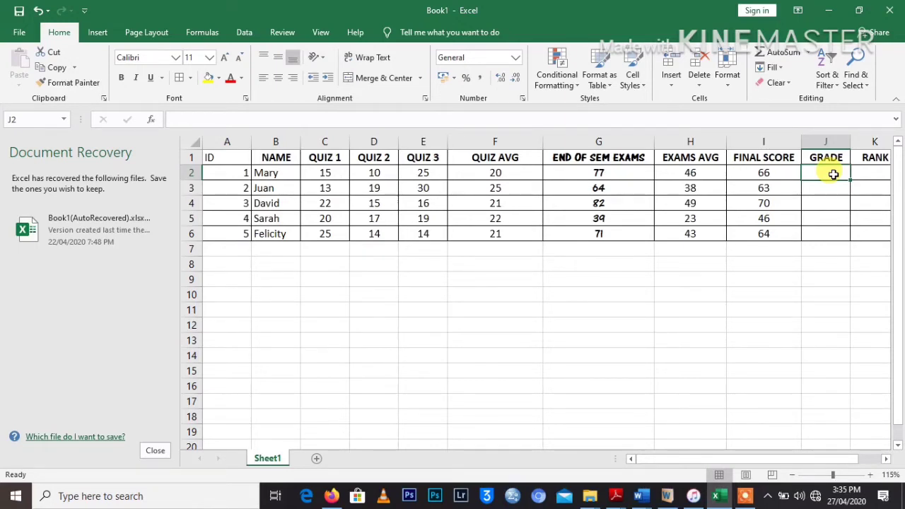
{"action": "type", "text": "="}
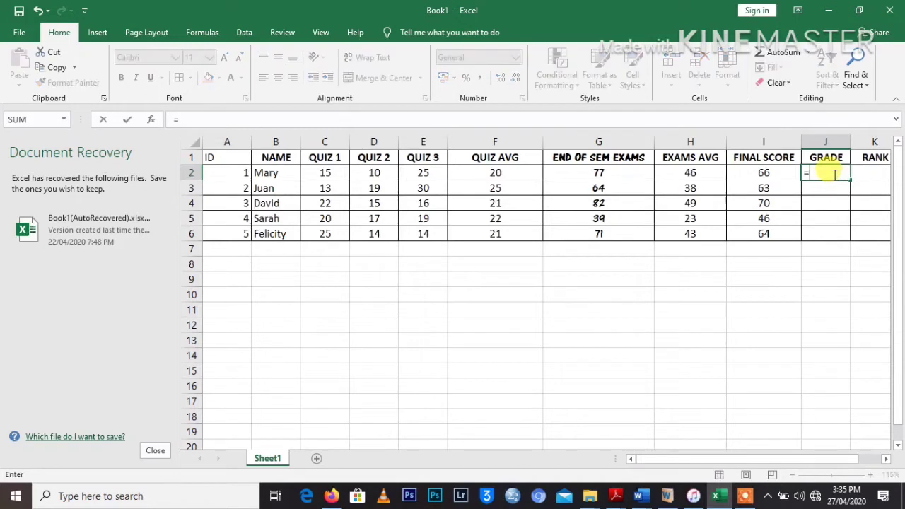
{"action": "type", "text": "IF"}
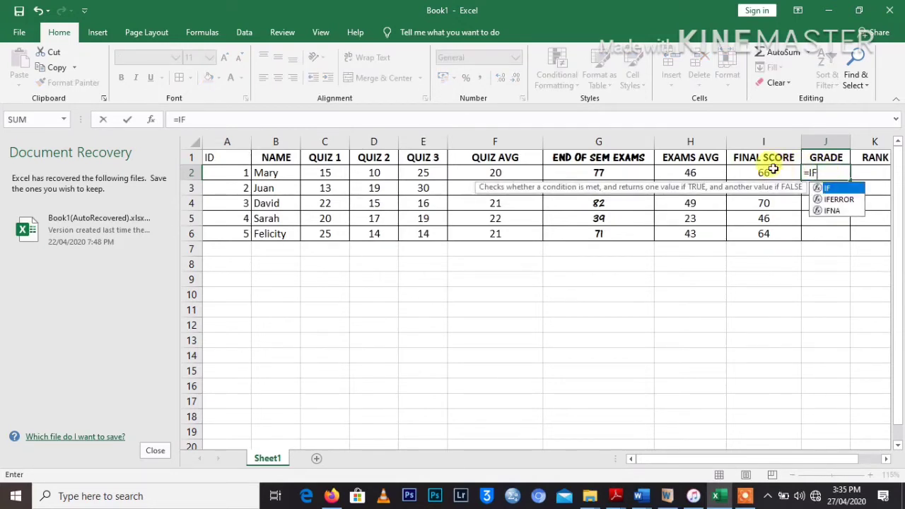
{"action": "type", "text": "("}
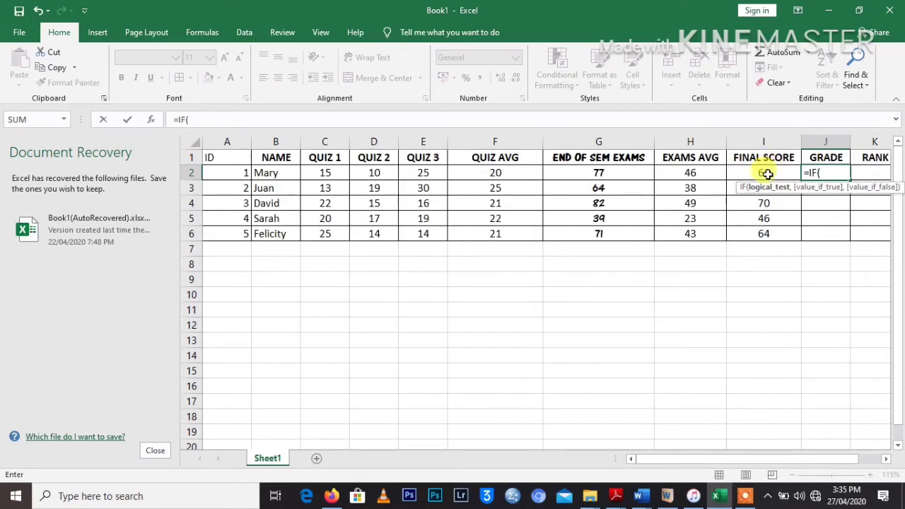
{"action": "left_click", "coordinate": [768, 174]}
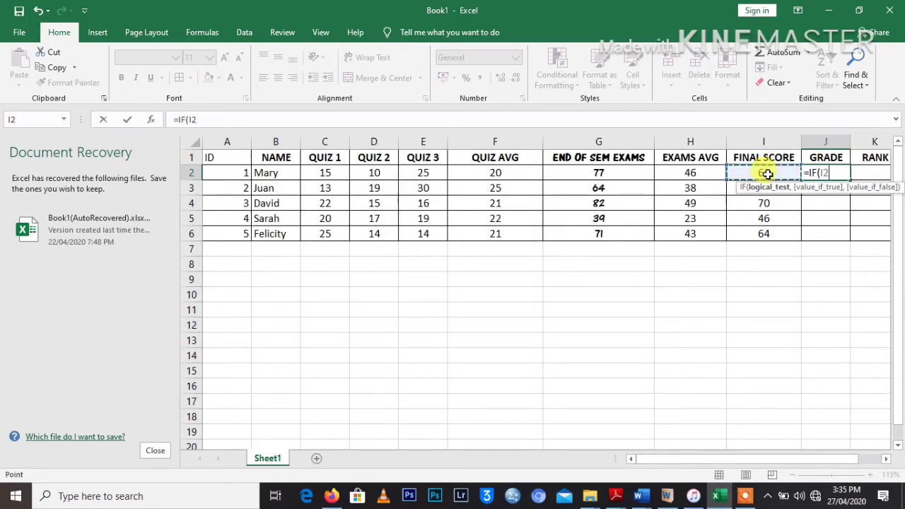
{"action": "type", "text": ">="}
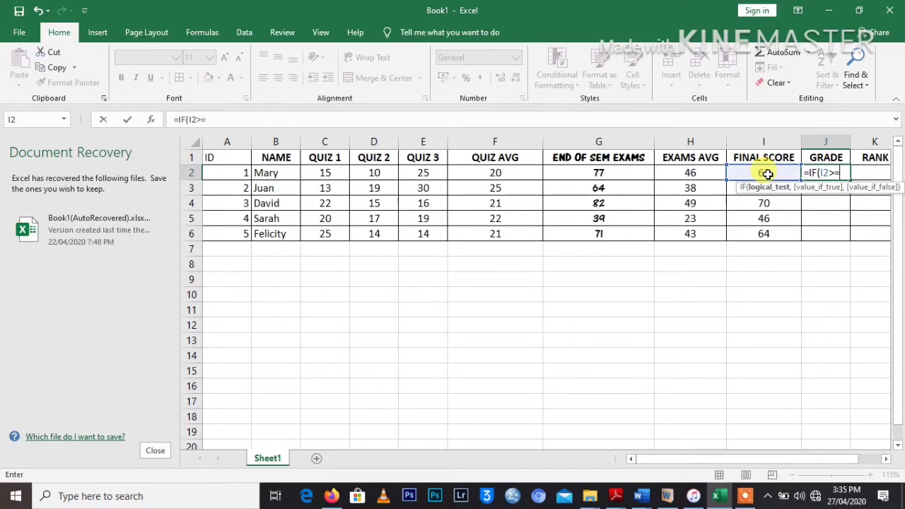
{"action": "type", "text": "70,\""}
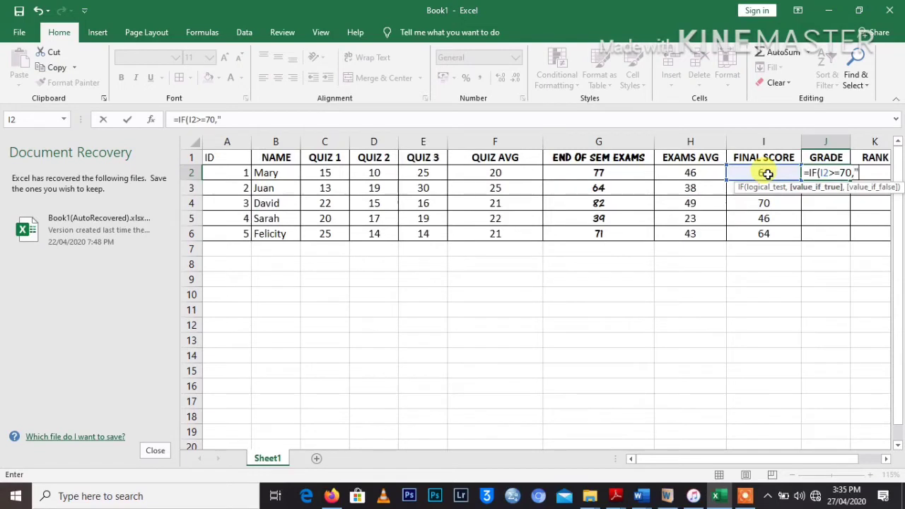
{"action": "type", "text": "A\","}
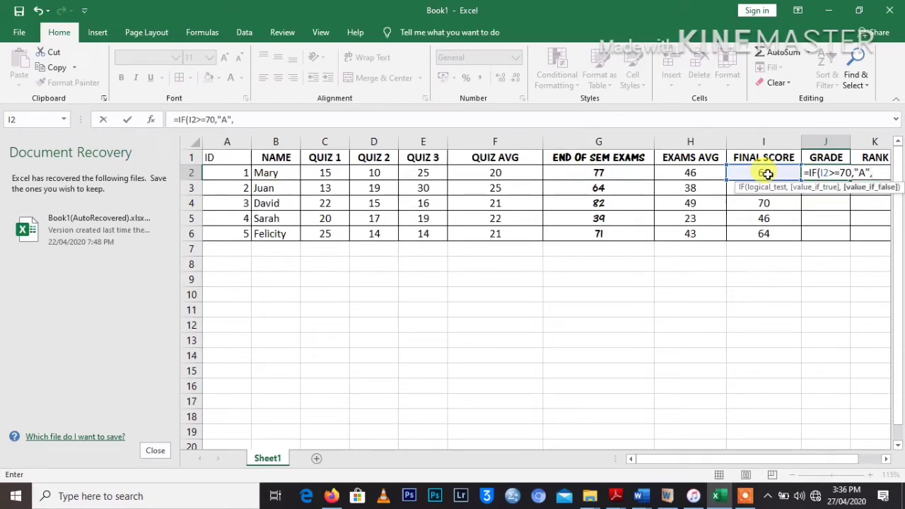
{"action": "type", "text": "IF("}
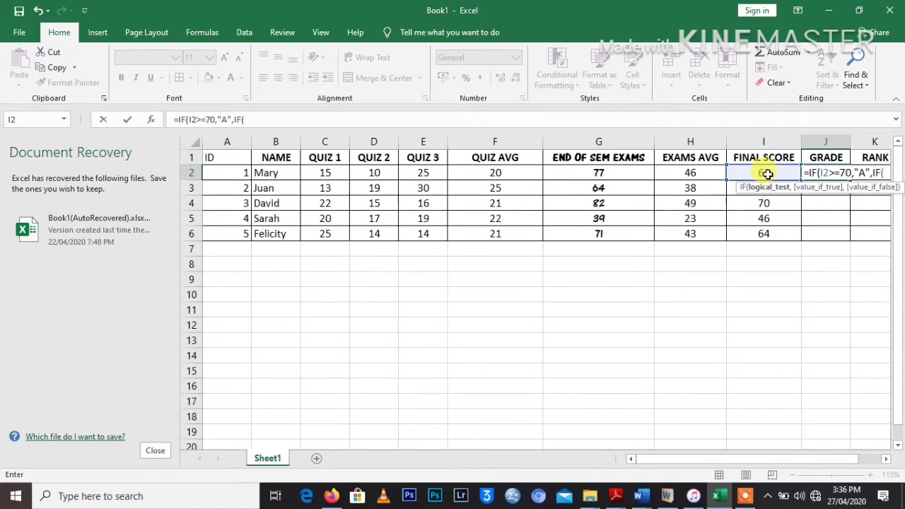
{"action": "left_click", "coordinate": [767, 174]}
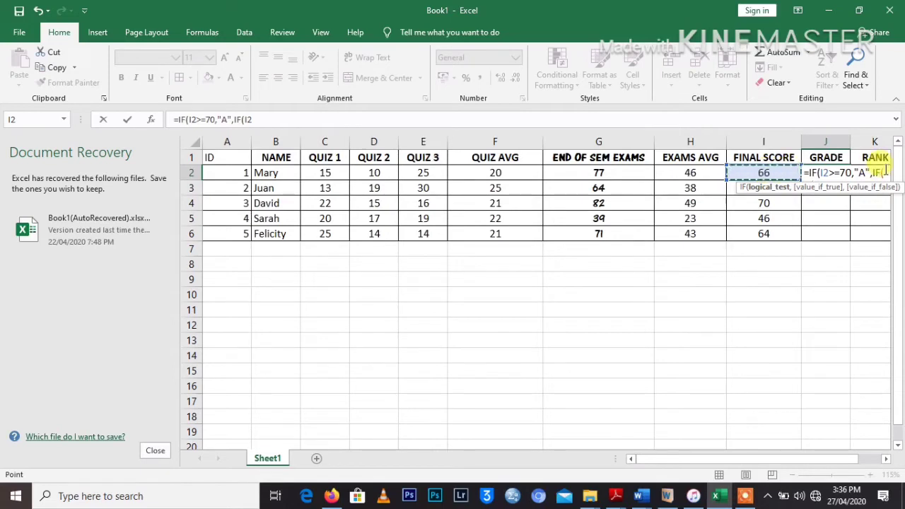
{"action": "key", "text": "F2"}
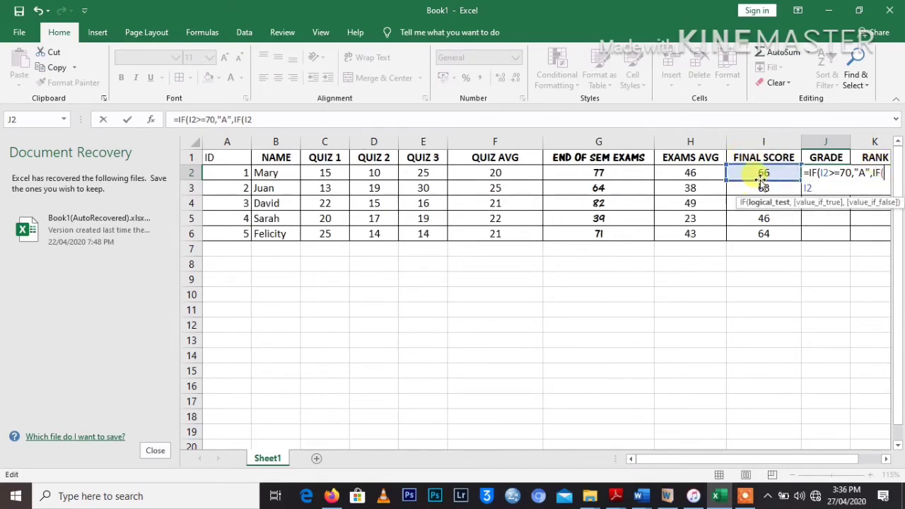
{"action": "type", "text": "I2"}
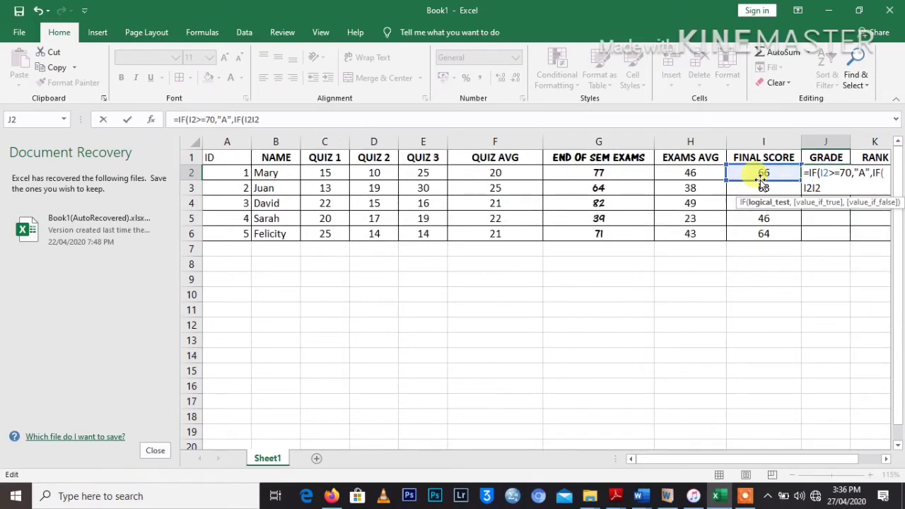
{"action": "key", "text": "BackSpace"}
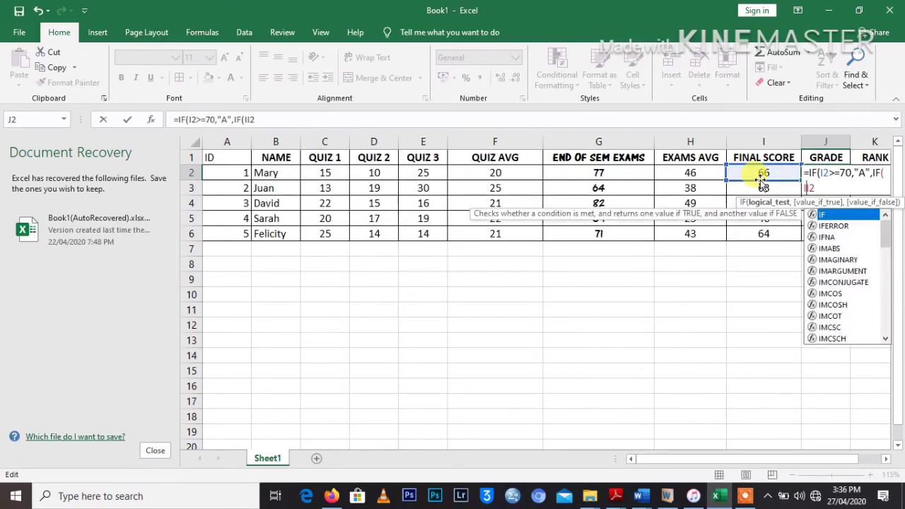
{"action": "key", "text": "BackSpace"}
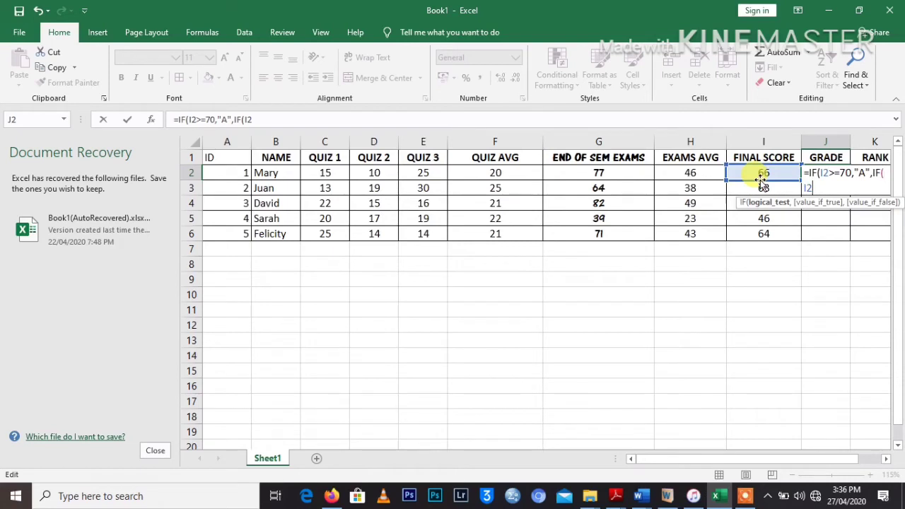
{"action": "key", "text": "BackSpace"}
{"action": "key", "text": "BackSpace"}
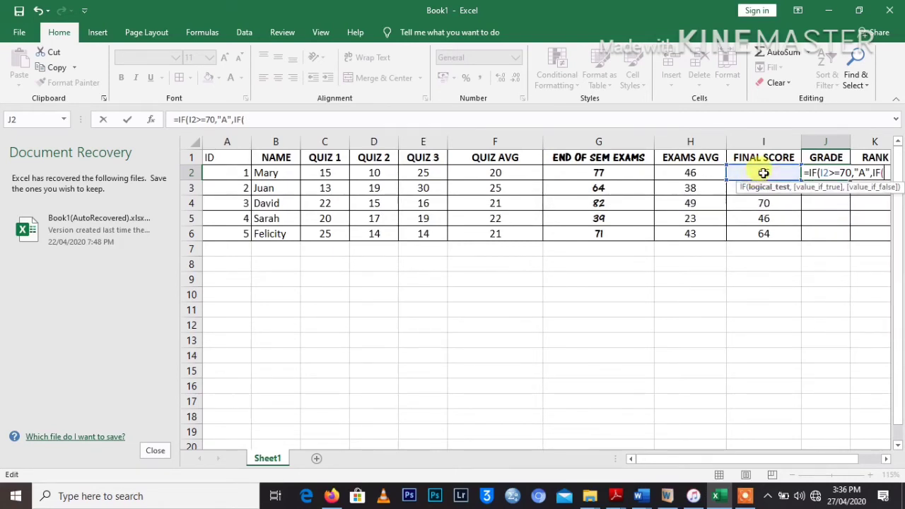
Continue the nested IF in J2 with the condition I2>=60,"B", to award a B.
{"action": "left_click", "coordinate": [764, 174]}
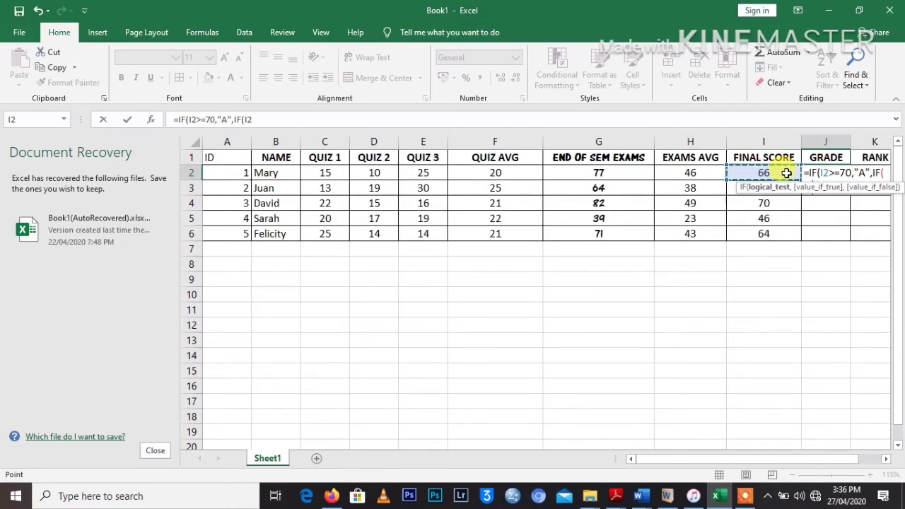
{"action": "type", "text": ">"}
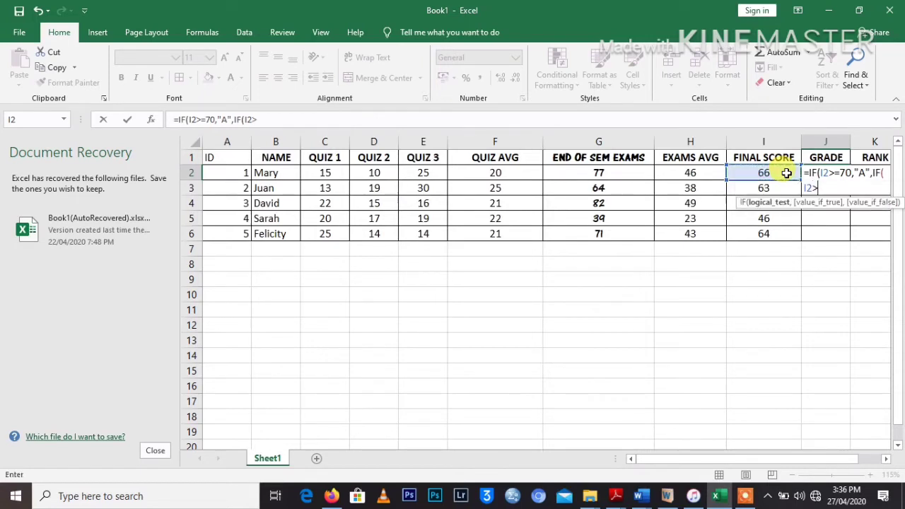
{"action": "type", "text": "="}
{"action": "type", "text": "60,"}
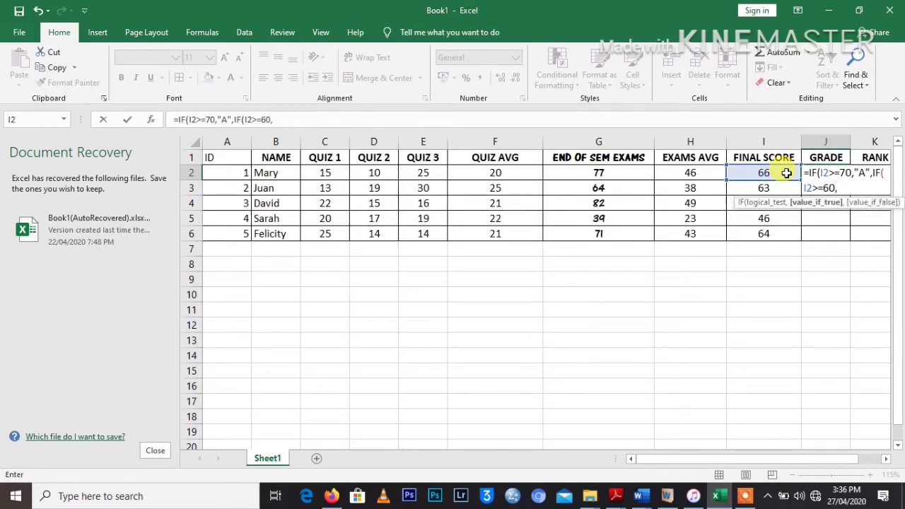
{"action": "type", "text": "\"B\"\""}
{"action": "key", "text": "BackSpace"}
{"action": "type", "text": ","}
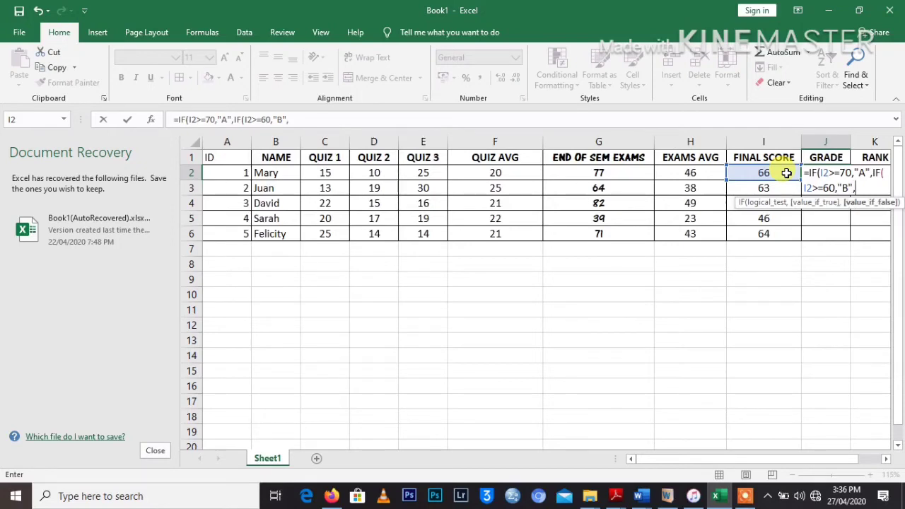
Complete the J2 formula with IF(I2>=50,"C","D"))) and fill the grade formula down to J6.
{"action": "type", "text": "IF"}
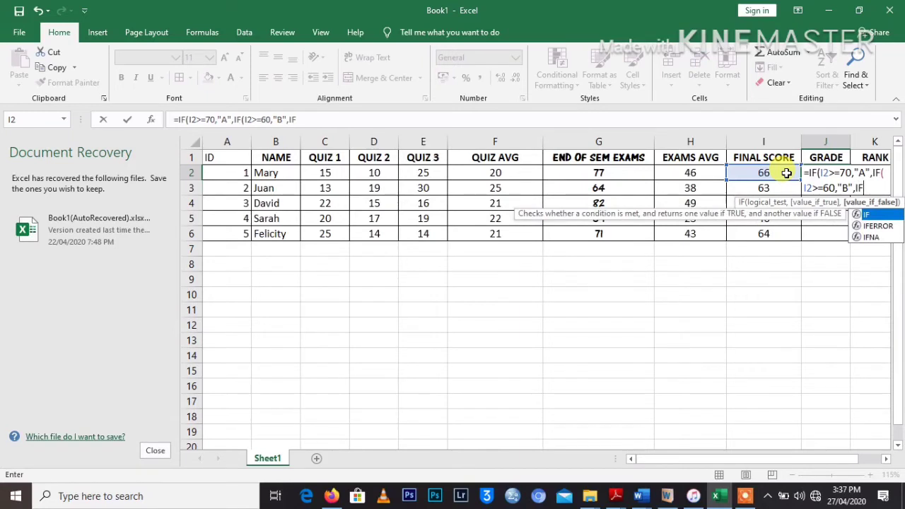
{"action": "type", "text": "("}
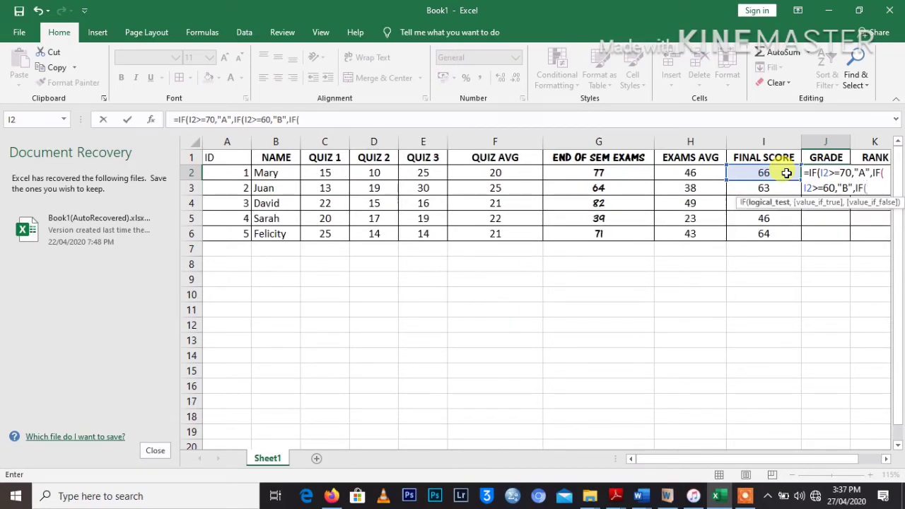
{"action": "left_click", "coordinate": [787, 173]}
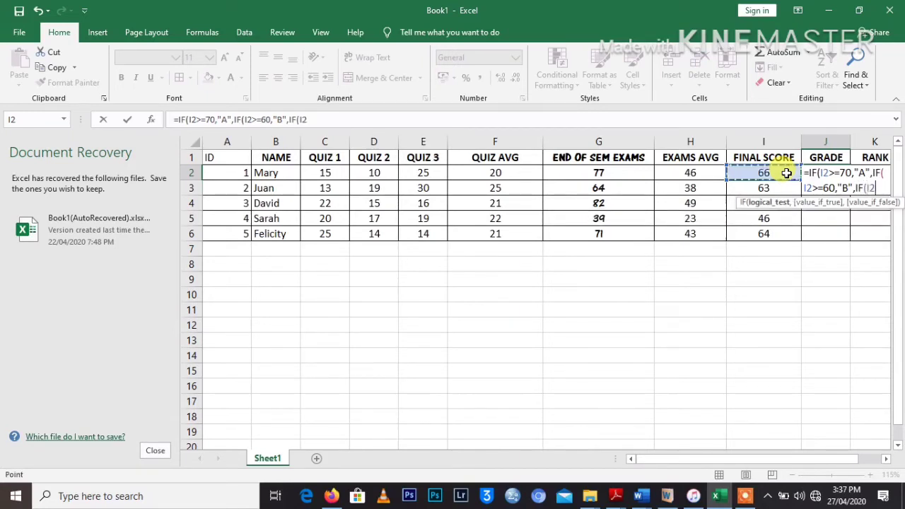
{"action": "type", "text": ">="}
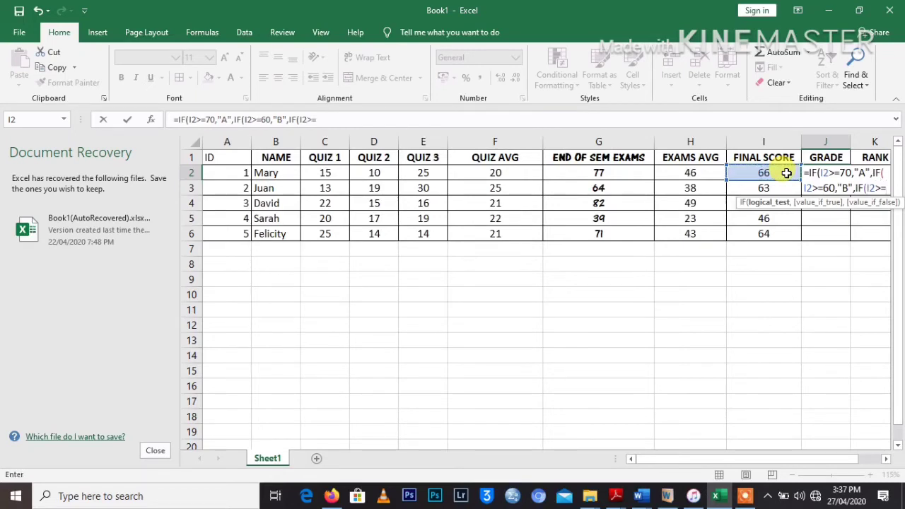
{"action": "type", "text": "50"}
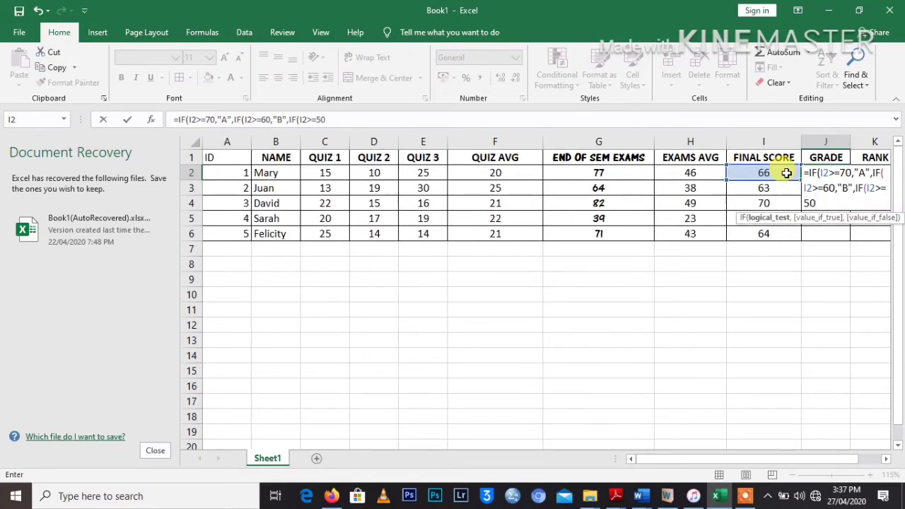
{"action": "type", "text": ",\"C"}
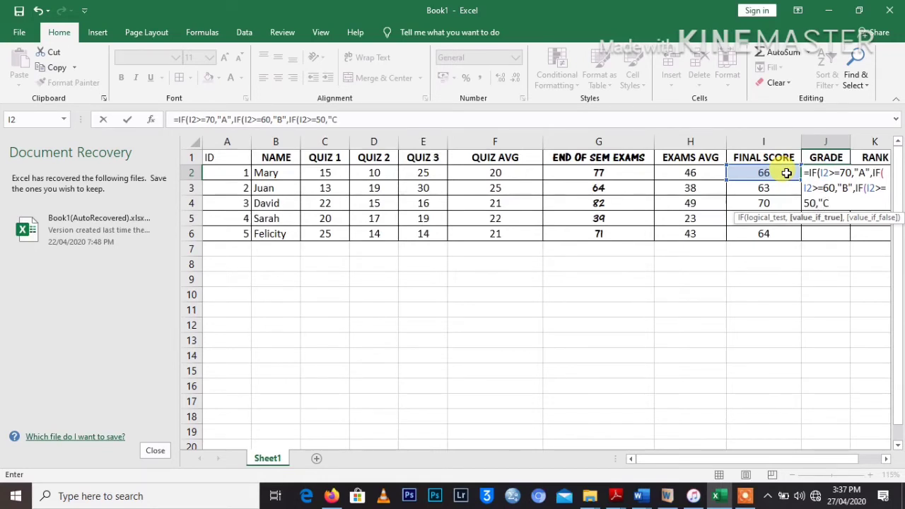
{"action": "type", "text": "\","}
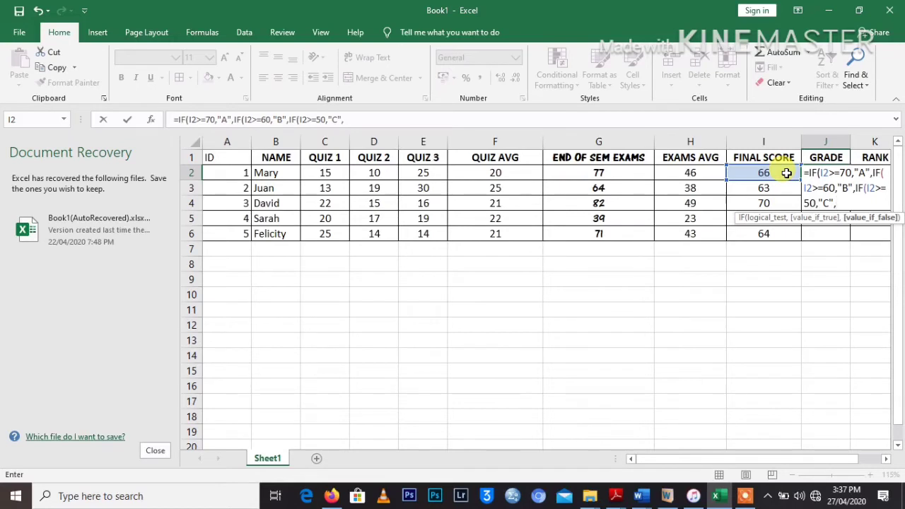
{"action": "type", "text": "D\""}
{"action": "type", "text": ")))"}
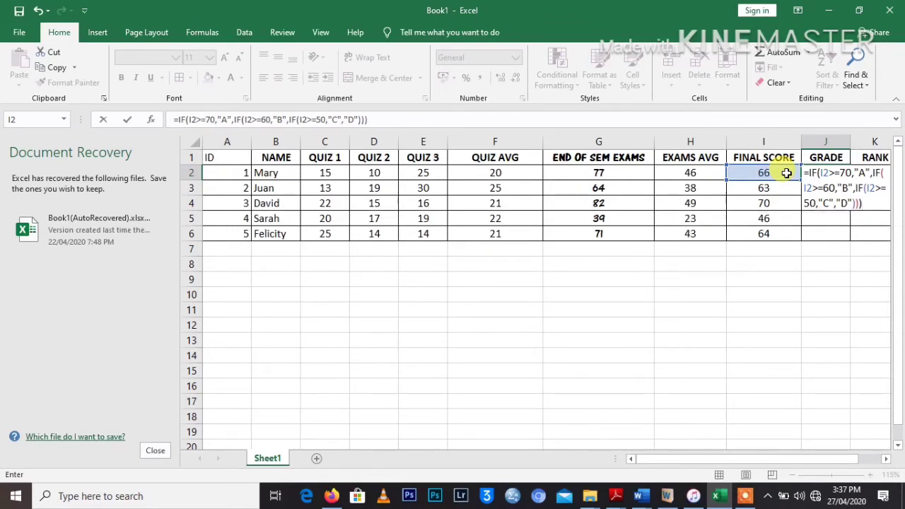
{"action": "key", "text": "Return"}
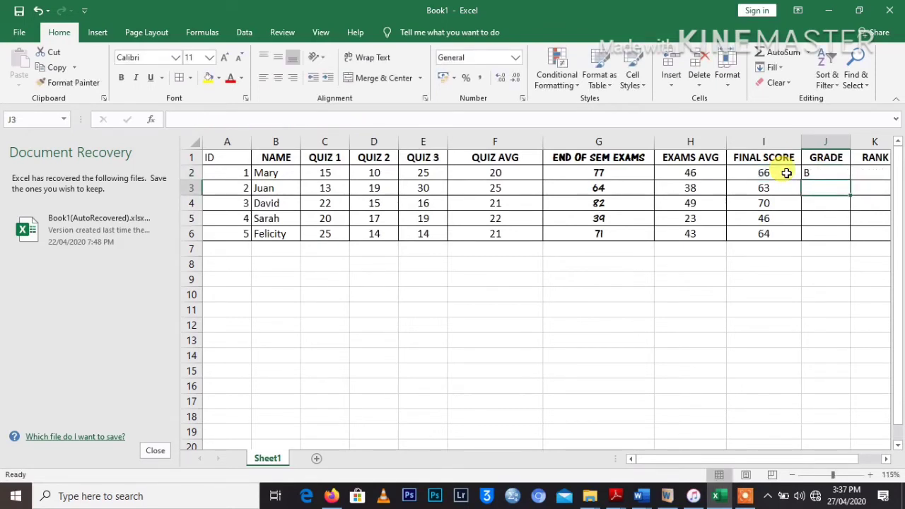
{"action": "left_click", "coordinate": [829, 172]}
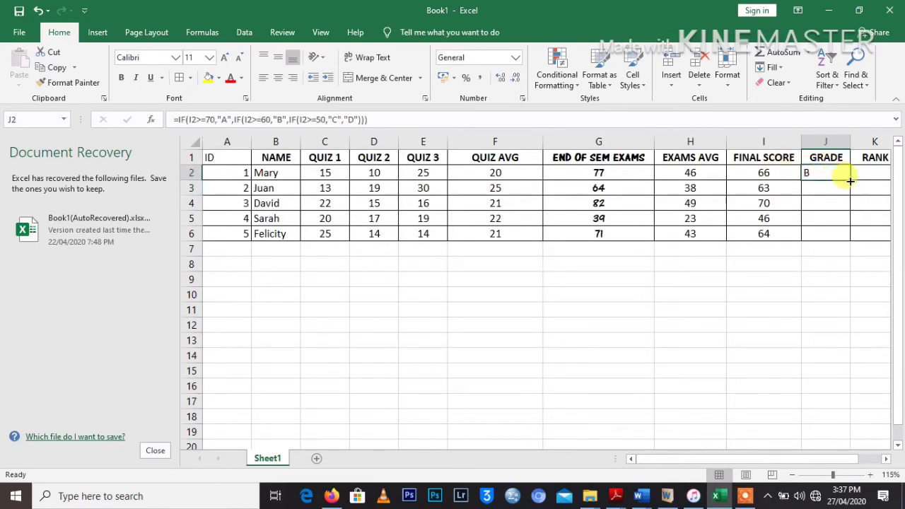
{"action": "left_click_drag", "start_coordinate": [850, 181], "coordinate": [845, 239]}
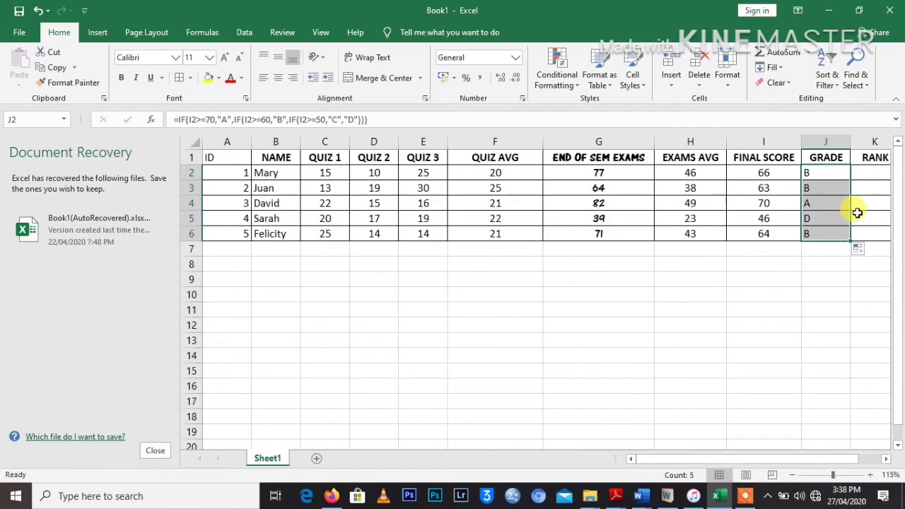
Copy the first student's grade formula from J2 and paste it into the rank cell K2.
{"action": "left_click", "coordinate": [868, 174]}
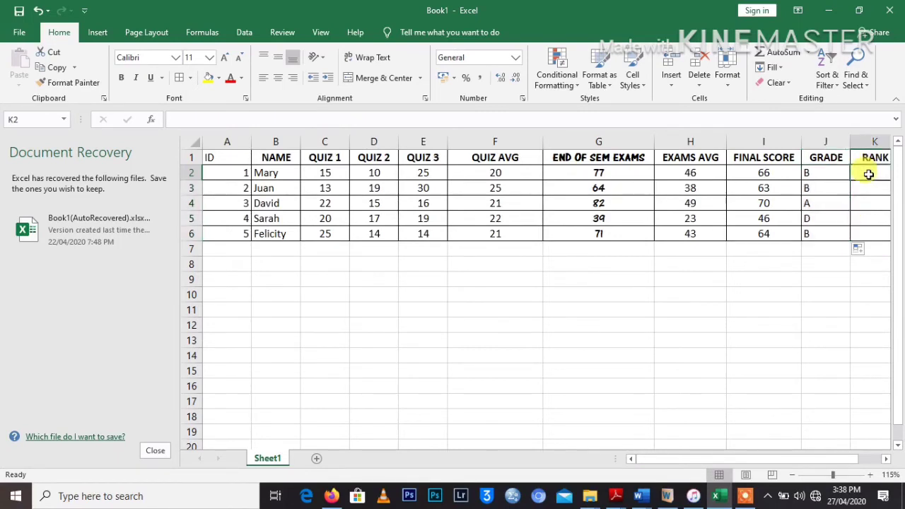
{"action": "left_click", "coordinate": [817, 174]}
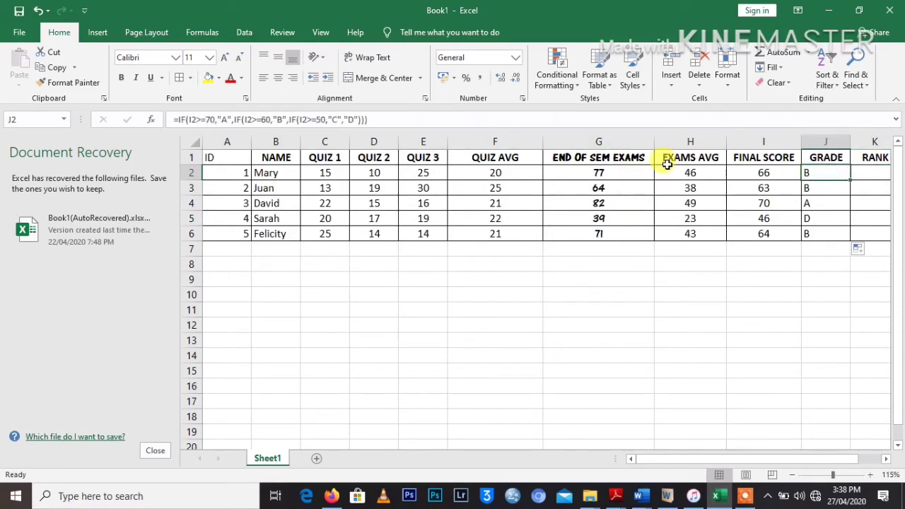
{"action": "right_click", "coordinate": [821, 176]}
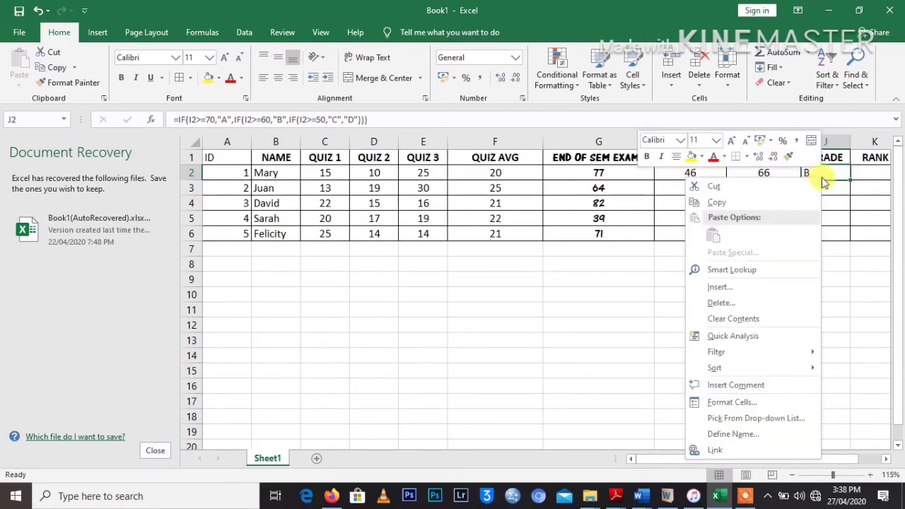
{"action": "left_click", "coordinate": [751, 203]}
{"action": "left_click", "coordinate": [868, 172]}
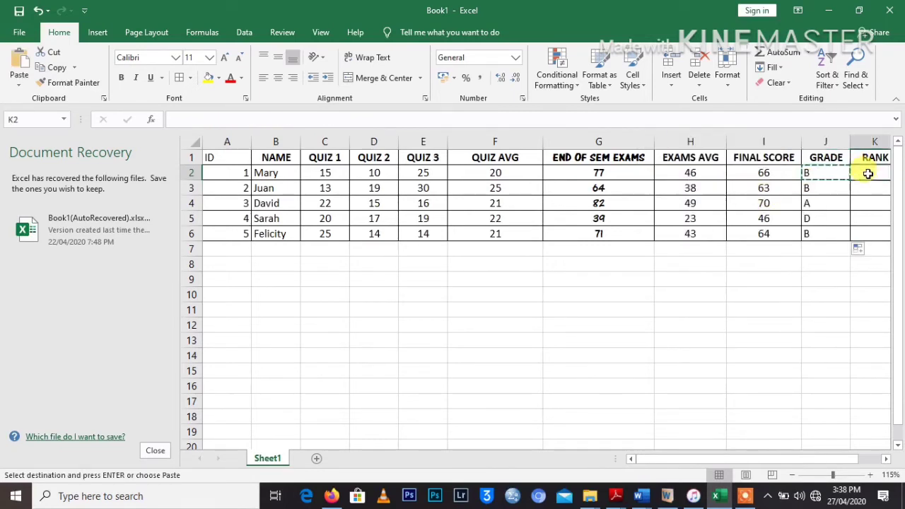
{"action": "right_click", "coordinate": [869, 173]}
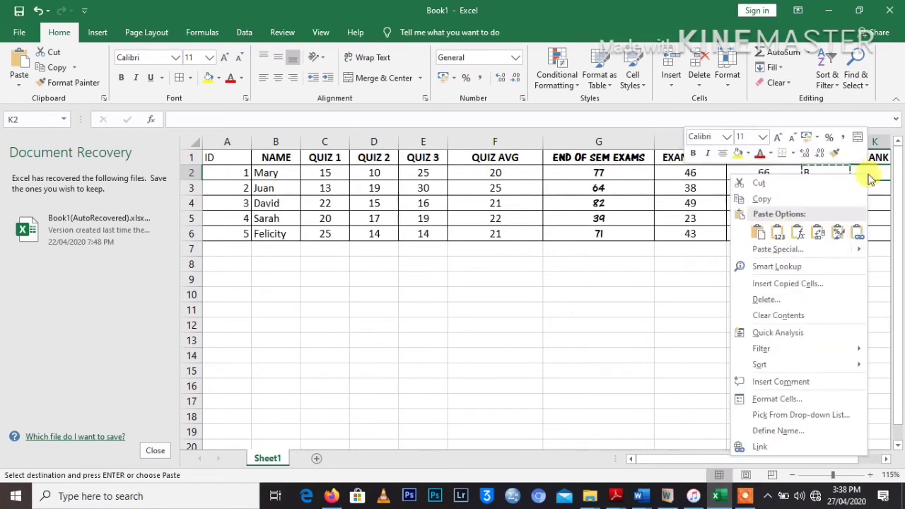
{"action": "left_click", "coordinate": [757, 232]}
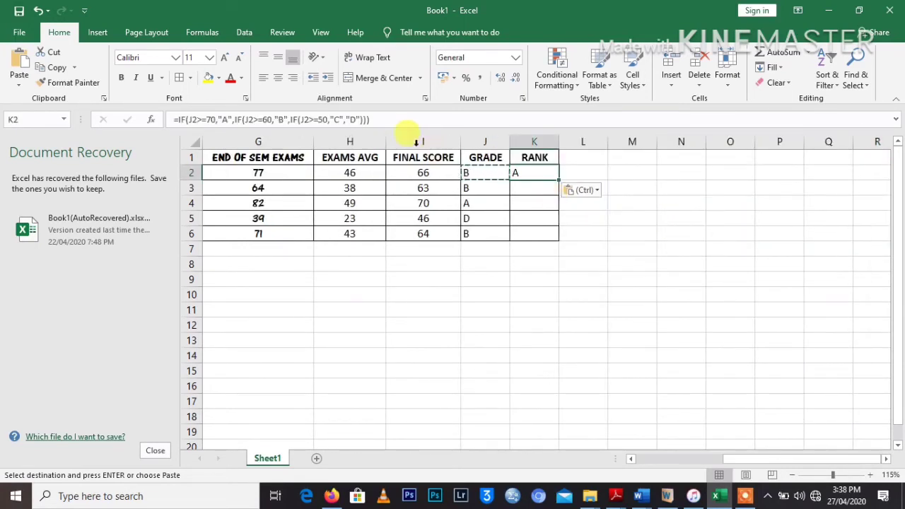
Delete the pasted IF formula text from K2.
{"action": "left_click", "coordinate": [351, 120]}
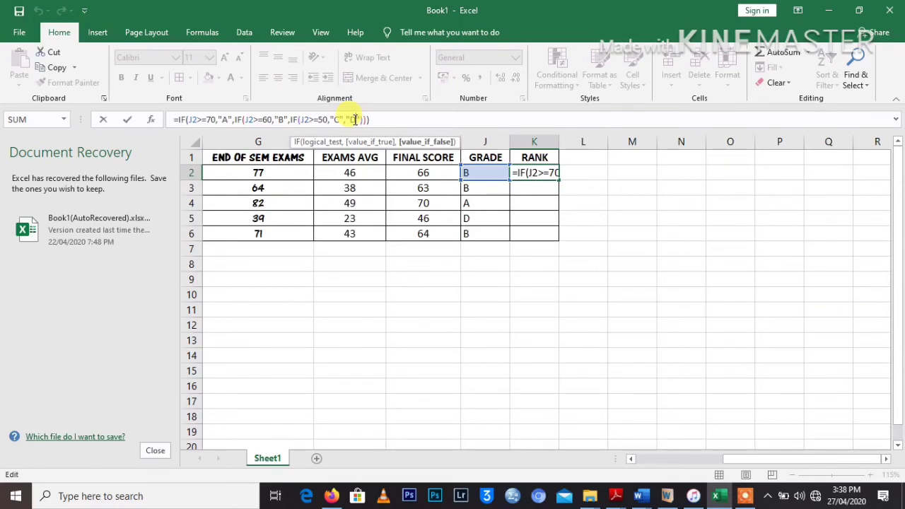
{"action": "key", "text": "BackSpace"}
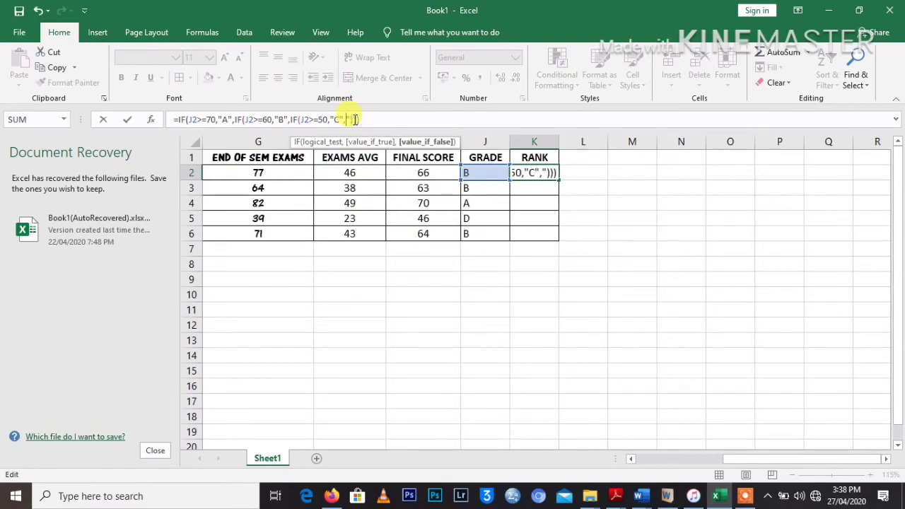
{"action": "key", "text": "BackSpace"}
{"action": "key", "text": "BackSpace"}
{"action": "key", "text": "BackSpace"}
{"action": "key", "text": "BackSpace"}
{"action": "key", "text": "BackSpace"}
{"action": "key", "text": "BackSpace"}
{"action": "key", "text": "BackSpace"}
{"action": "key", "text": "BackSpace"}
{"action": "key", "text": "BackSpace"}
{"action": "key", "text": "BackSpace"}
{"action": "key", "text": "BackSpace"}
{"action": "key", "text": "BackSpace"}
{"action": "key", "text": "BackSpace"}
{"action": "key", "text": "BackSpace"}
{"action": "key", "text": "BackSpace"}
{"action": "key", "text": "BackSpace"}
{"action": "key", "text": "BackSpace"}
{"action": "key", "text": "BackSpace"}
{"action": "key", "text": "BackSpace"}
{"action": "key", "text": "BackSpace"}
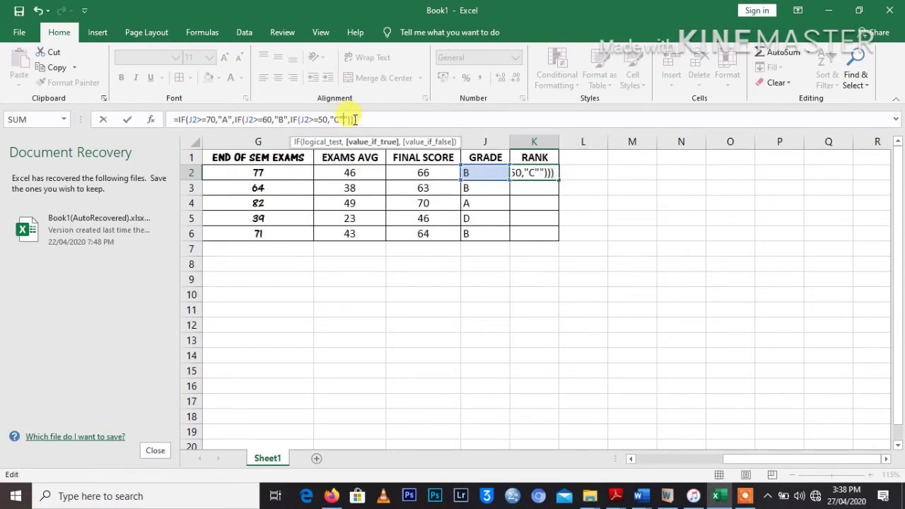
{"action": "key", "text": "BackSpace"}
{"action": "key", "text": "BackSpace"}
{"action": "key", "text": "BackSpace"}
{"action": "key", "text": "BackSpace"}
{"action": "key", "text": "BackSpace"}
{"action": "key", "text": "BackSpace"}
{"action": "key", "text": "BackSpace"}
{"action": "key", "text": "BackSpace"}
{"action": "key", "text": "BackSpace"}
{"action": "key", "text": "BackSpace"}
{"action": "key", "text": "BackSpace"}
{"action": "key", "text": "BackSpace"}
{"action": "key", "text": "BackSpace"}
{"action": "key", "text": "BackSpace"}
{"action": "key", "text": "BackSpace"}
{"action": "key", "text": "BackSpace"}
{"action": "key", "text": "BackSpace"}
{"action": "key", "text": "BackSpace"}
{"action": "key", "text": "BackSpace"}
{"action": "key", "text": "BackSpace"}
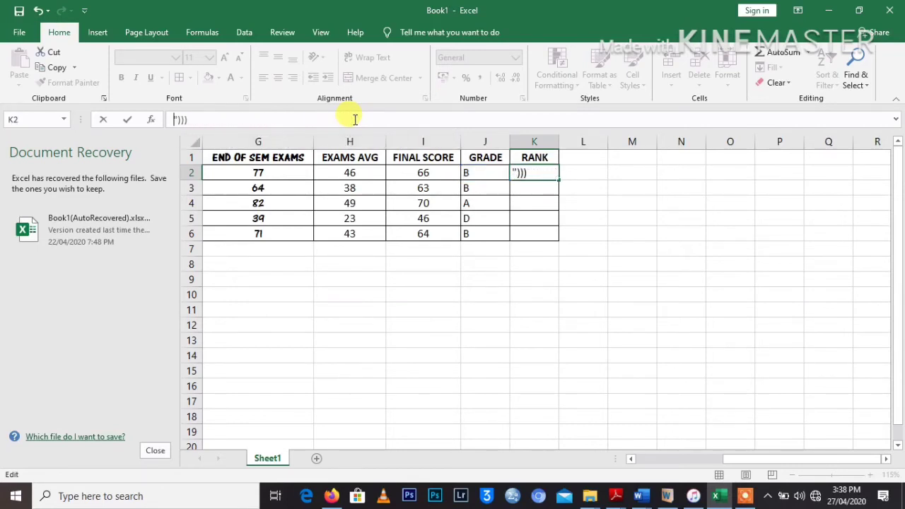
{"action": "key", "text": "BackSpace"}
{"action": "key", "text": "BackSpace"}
{"action": "key", "text": "BackSpace"}
{"action": "key", "text": "BackSpace"}
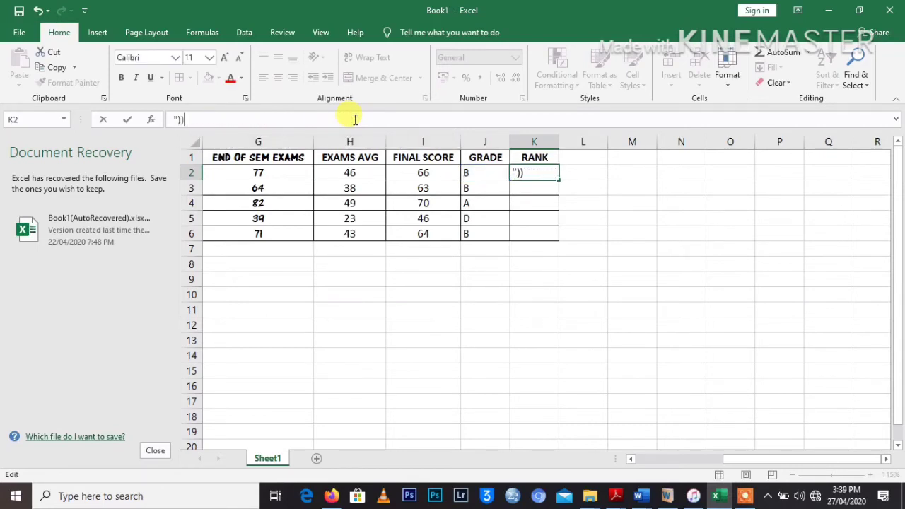
{"action": "type", "text": "="}
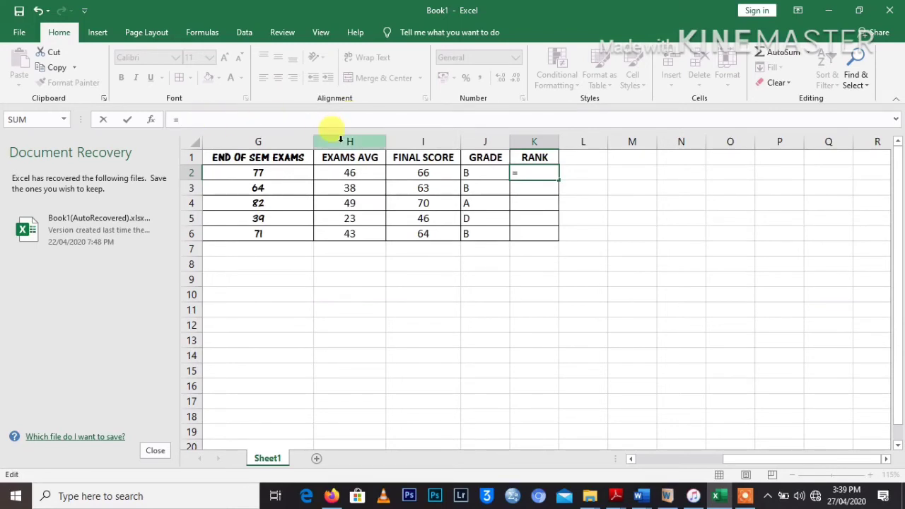
{"action": "left_click", "coordinate": [413, 182]}
{"action": "left_click", "coordinate": [412, 181]}
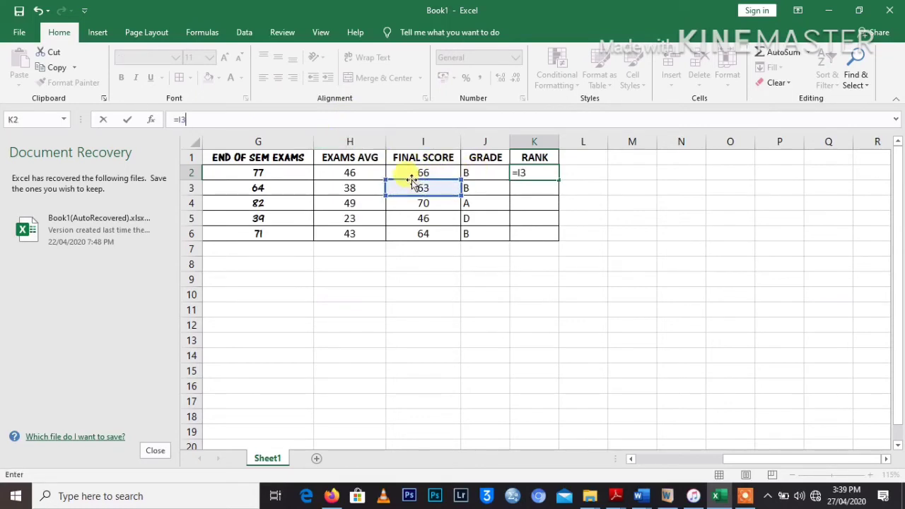
{"action": "left_click", "coordinate": [412, 175]}
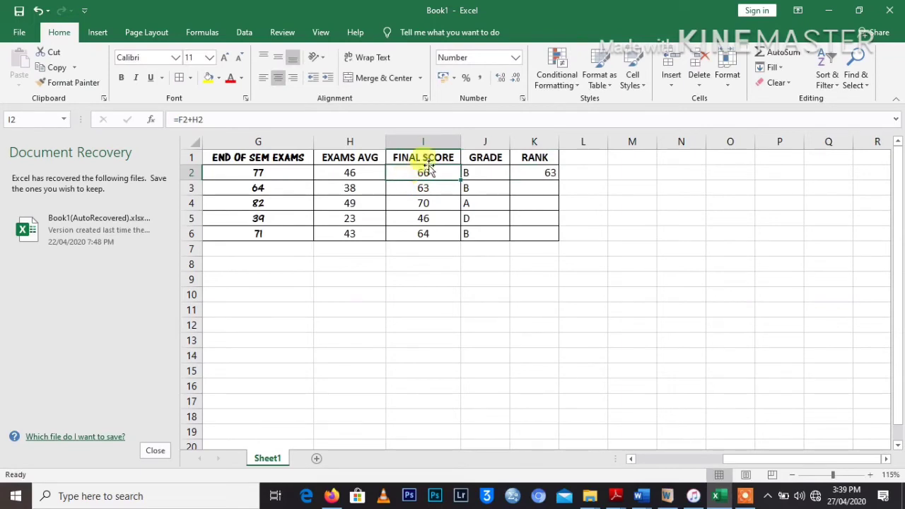
{"action": "left_click", "coordinate": [535, 171]}
{"action": "key", "text": "BackSpace"}
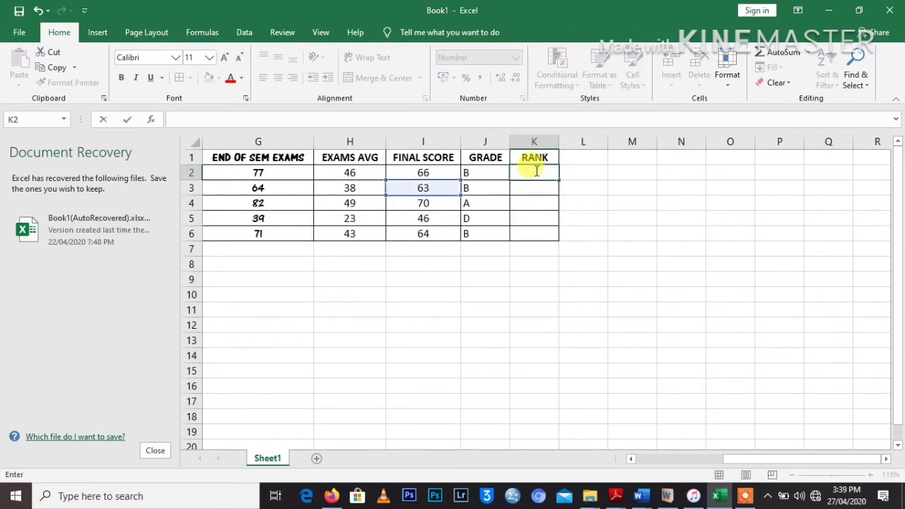
Begin the first student's rank formula in K2 with =I2,$I$2, locking the start of the final score range.
{"action": "type", "text": "="}
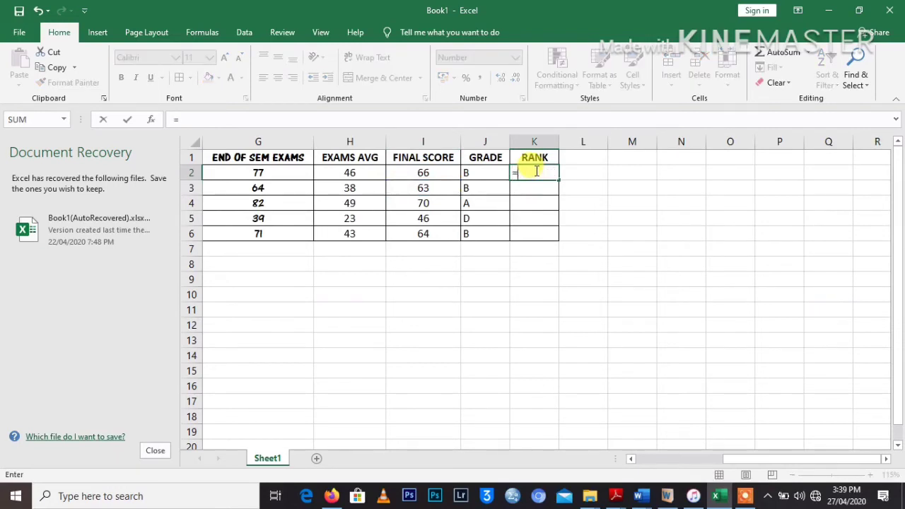
{"action": "left_click", "coordinate": [434, 180]}
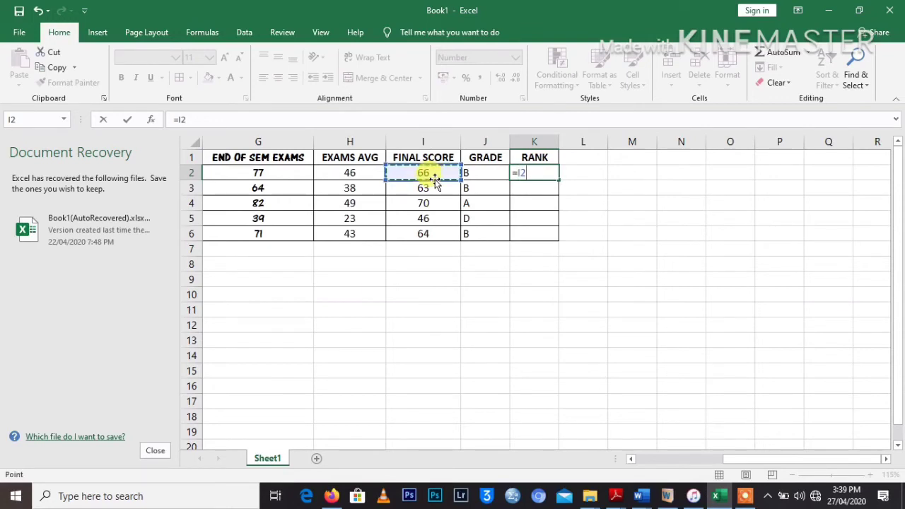
{"action": "type", "text": ",$"}
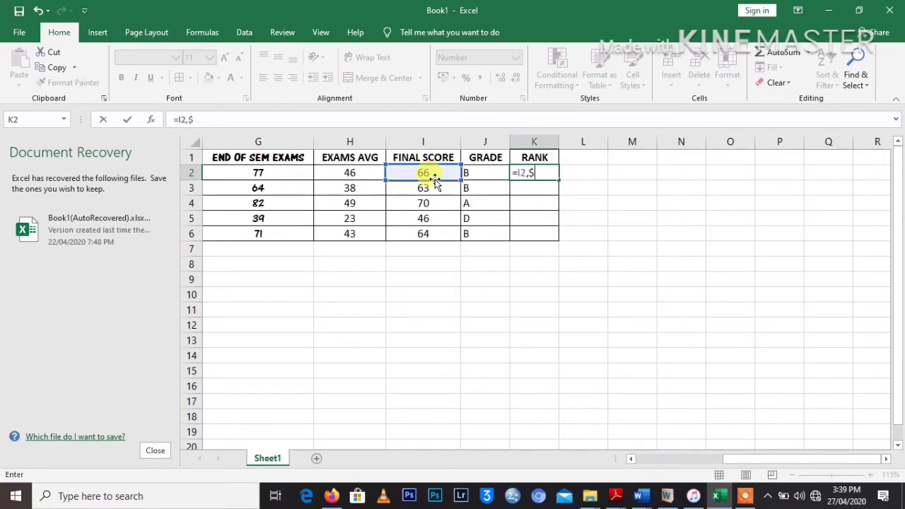
{"action": "type", "text": "I$2"}
{"action": "key", "text": "BackSpace"}
{"action": "key", "text": "BackSpace"}
{"action": "type", "text": "$2"}
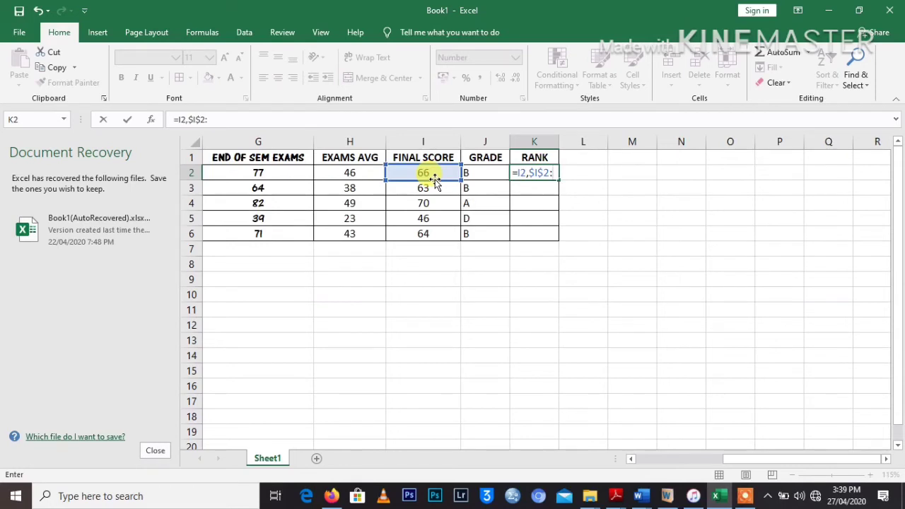
Extend the K2 reference to $I$2:$I$6, add a closing parenthesis, and try to enter the formula without a function name.
{"action": "type", "text": ":$"}
{"action": "type", "text": "I$"}
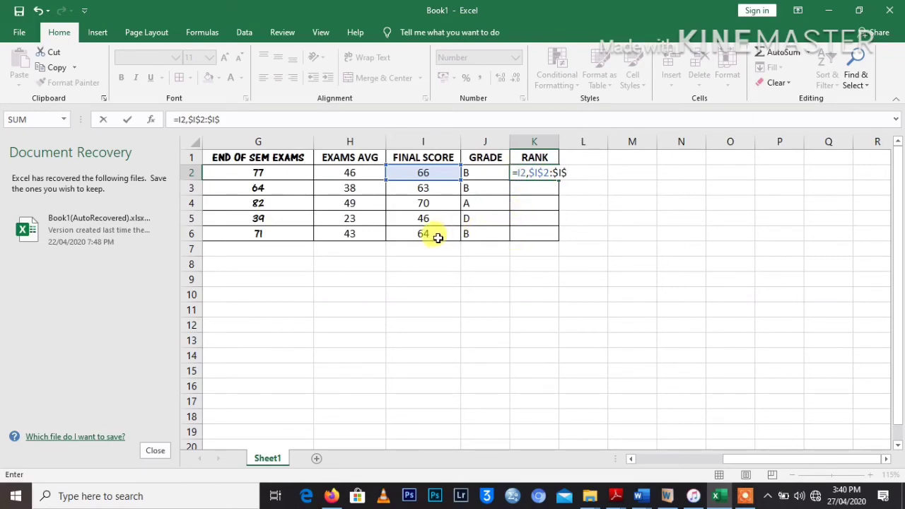
{"action": "type", "text": "6"}
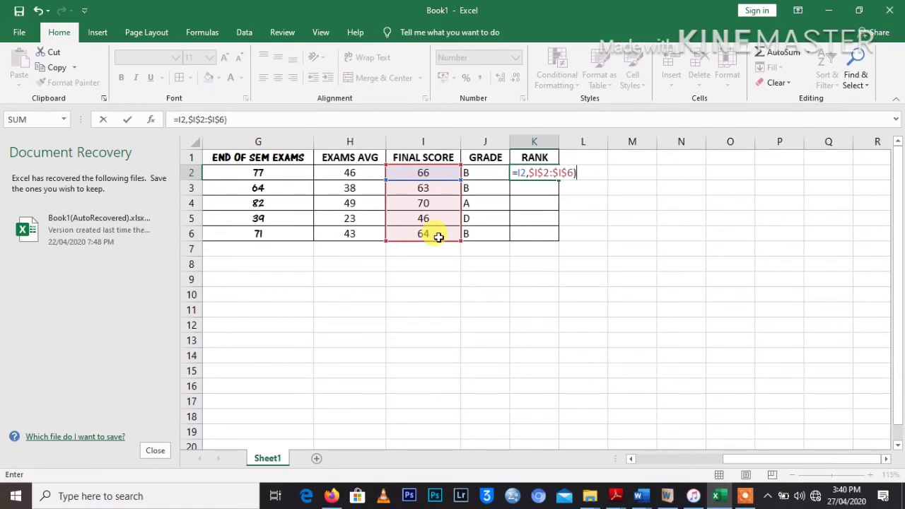
{"action": "key", "text": "Return"}
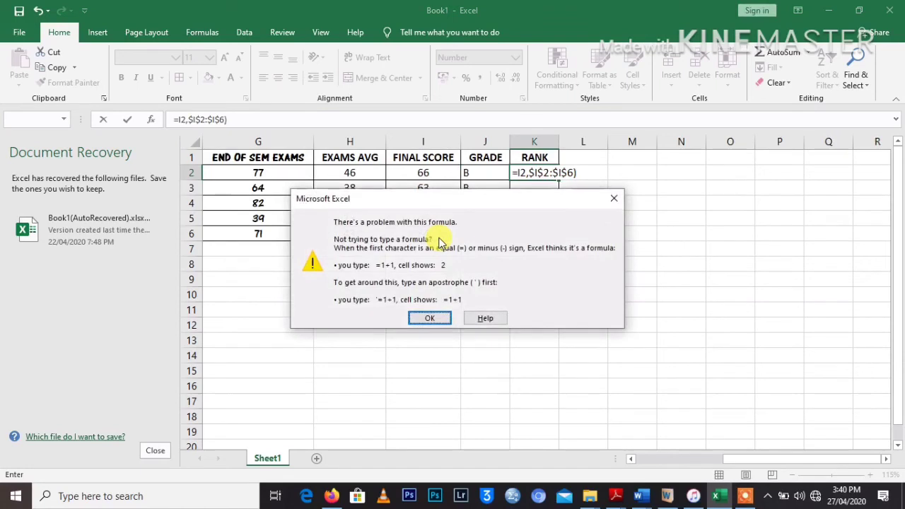
{"action": "left_click", "coordinate": [452, 317]}
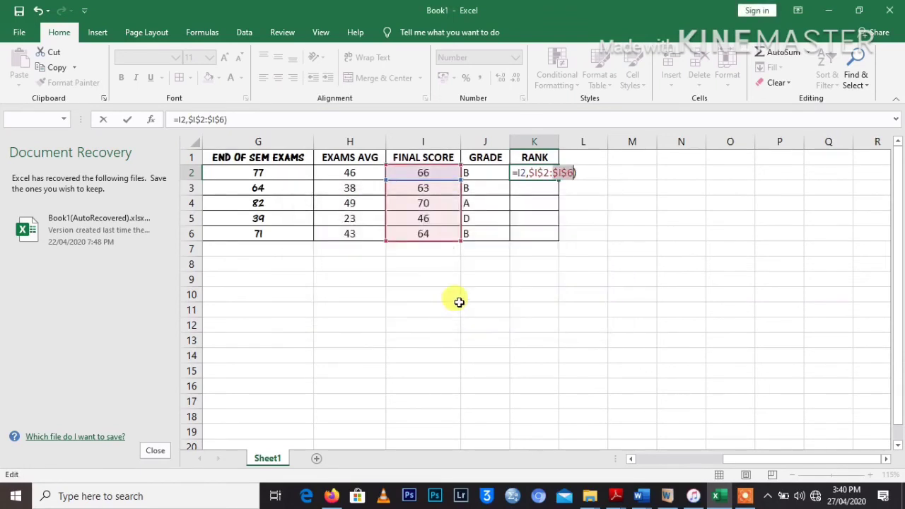
Insert RANK( after the equals sign so that K2 contains =RANK(I2,$I$2:$I$6), and enter the formula.
{"action": "left_click", "coordinate": [520, 174]}
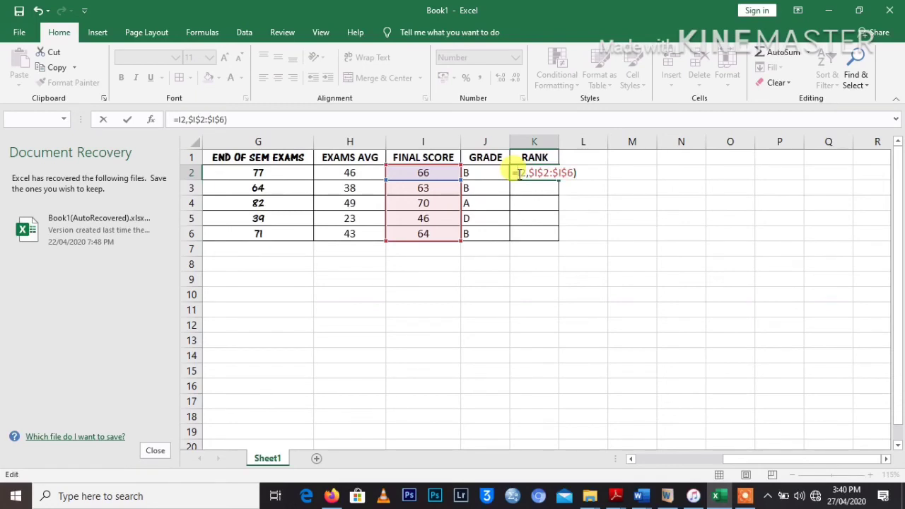
{"action": "type", "text": "RAN"}
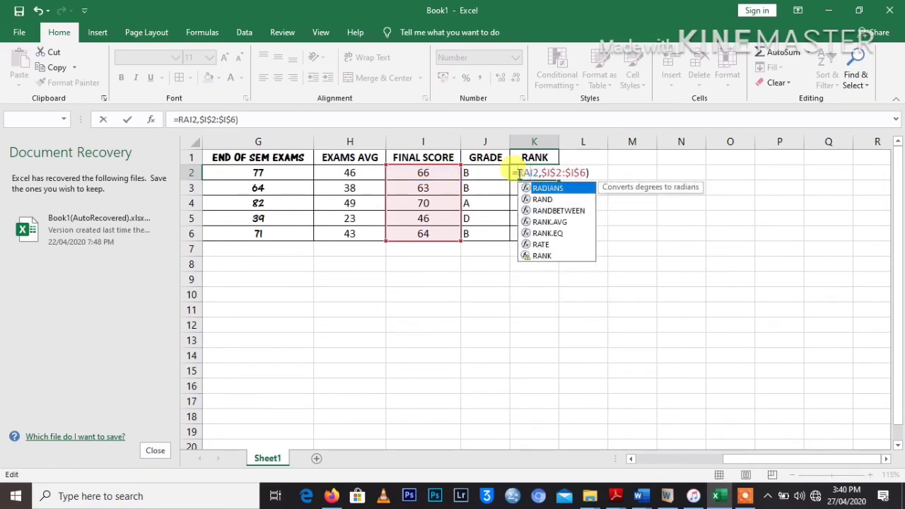
{"action": "type", "text": "K("}
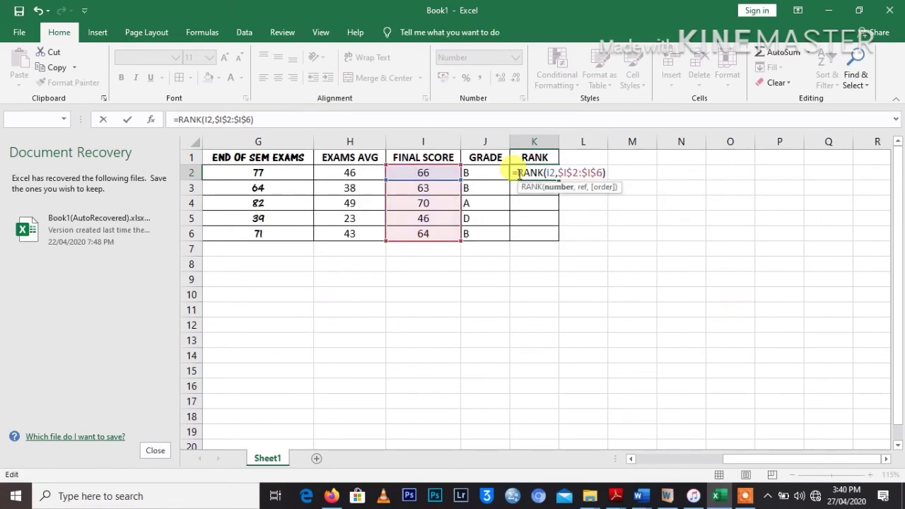
{"action": "key", "text": "Return"}
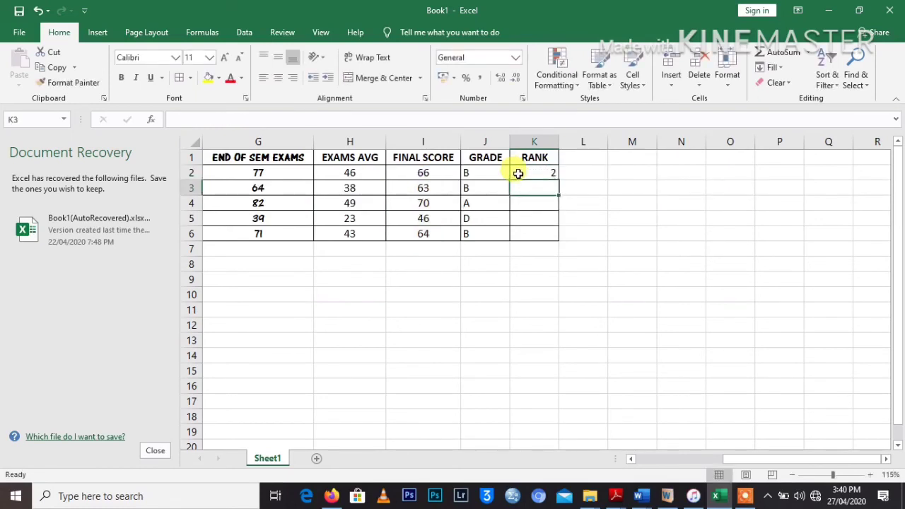
Fill the rank formula from K2 down to K6 for the remaining students.
{"action": "left_click", "coordinate": [541, 172]}
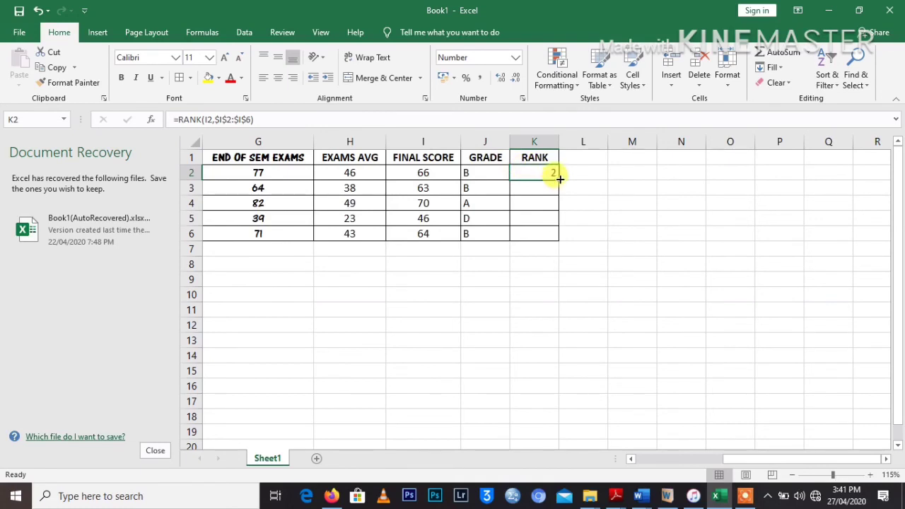
{"action": "left_click_drag", "start_coordinate": [559, 179], "coordinate": [550, 238]}
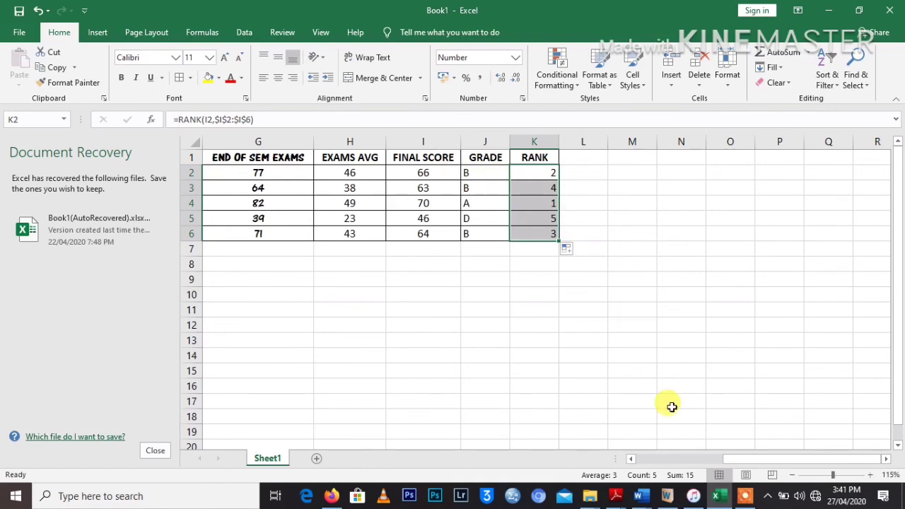
{"action": "left_click_drag", "start_coordinate": [743, 463], "coordinate": [625, 457]}
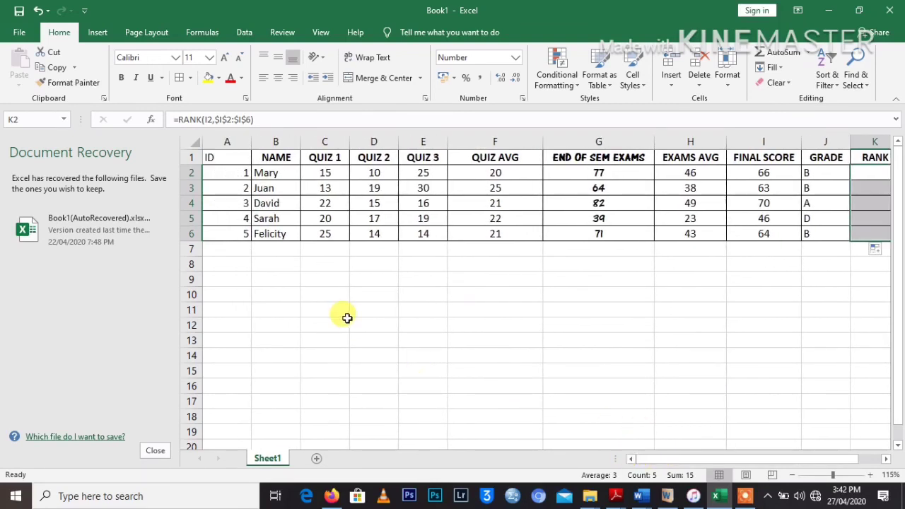